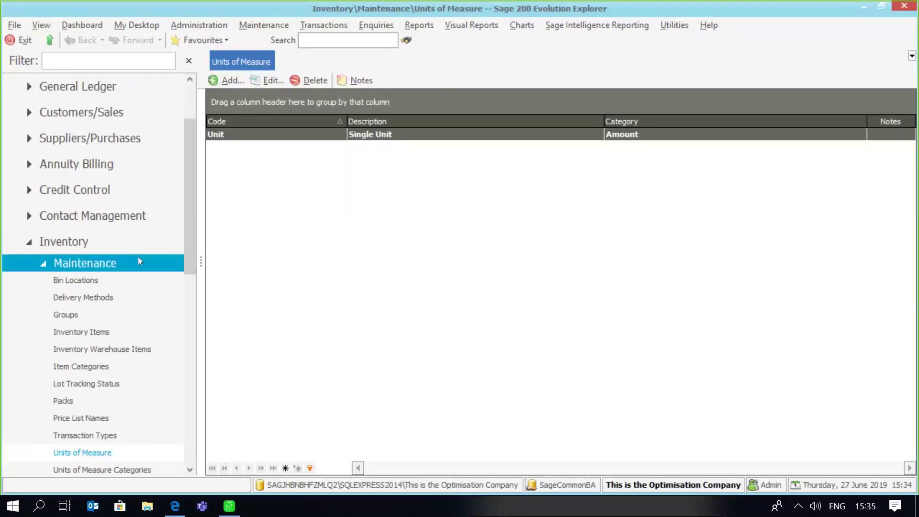
Review the Use Units of Measure option in the Inventory Defaults and accept the dialog
{"action": "left_click", "coordinate": [126, 262]}
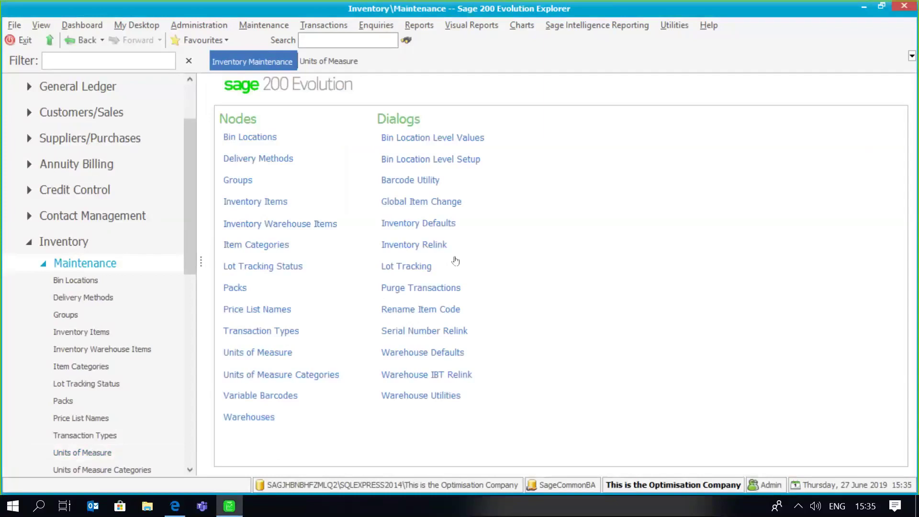
{"action": "left_click", "coordinate": [444, 221]}
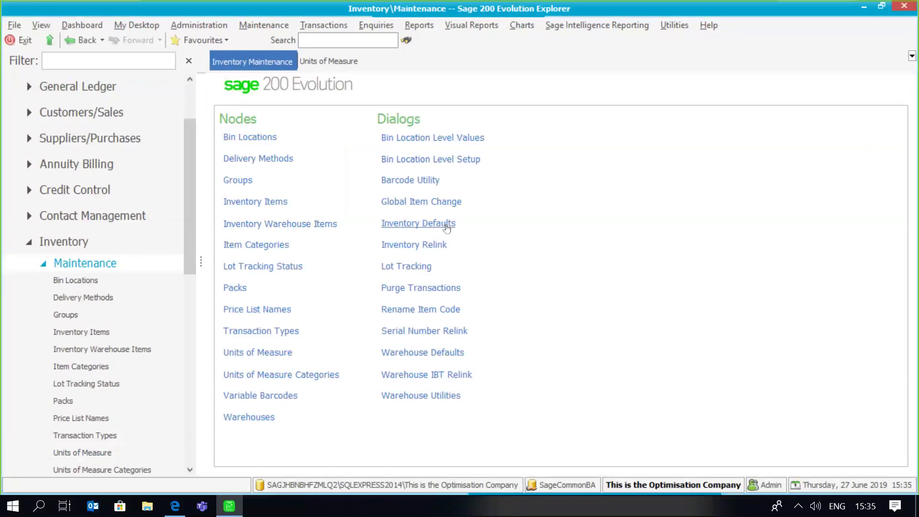
{"action": "left_click", "coordinate": [447, 226]}
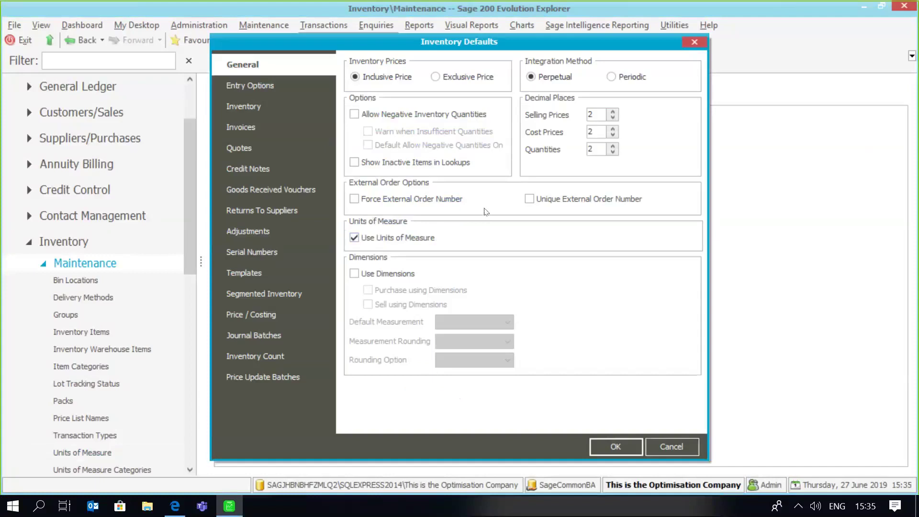
{"action": "left_click", "coordinate": [607, 446]}
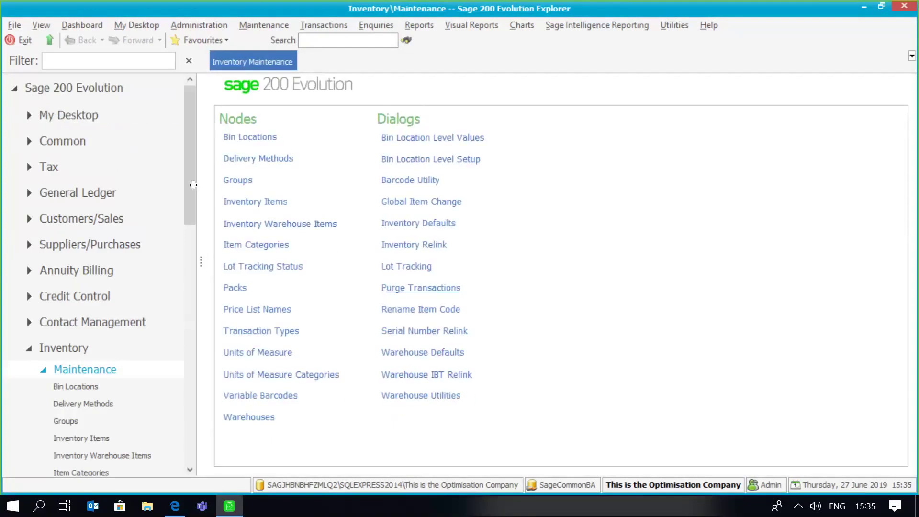
Open the Units of Measure Categories list under Inventory Maintenance to examine the available categories
{"action": "left_click_drag", "start_coordinate": [186, 185], "coordinate": [193, 272]}
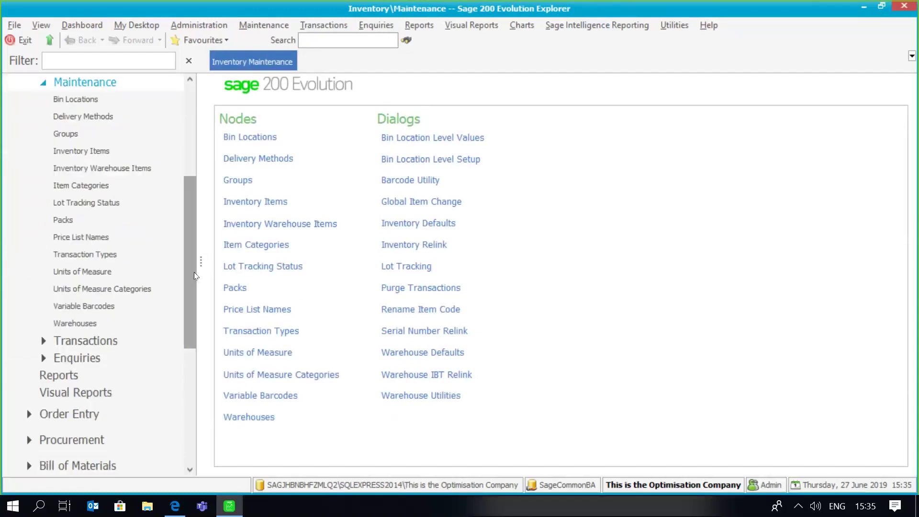
{"action": "left_click", "coordinate": [124, 272]}
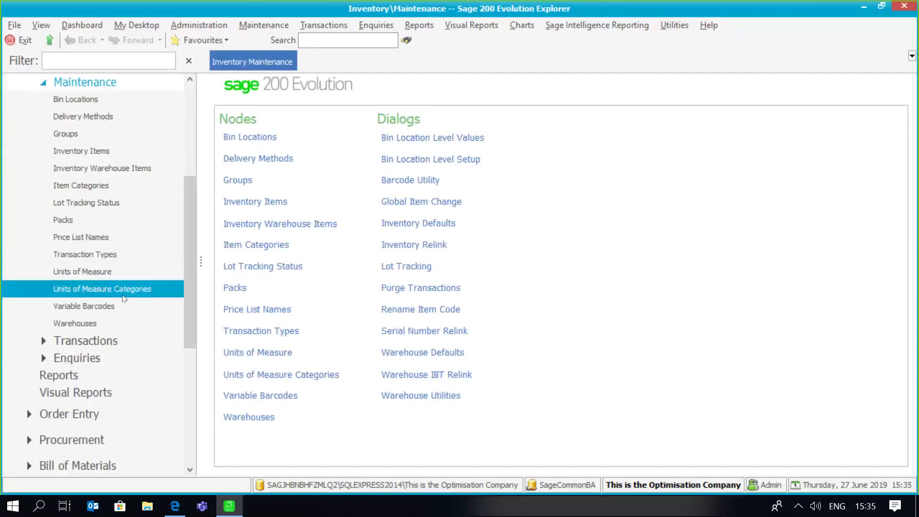
{"action": "left_click", "coordinate": [118, 290]}
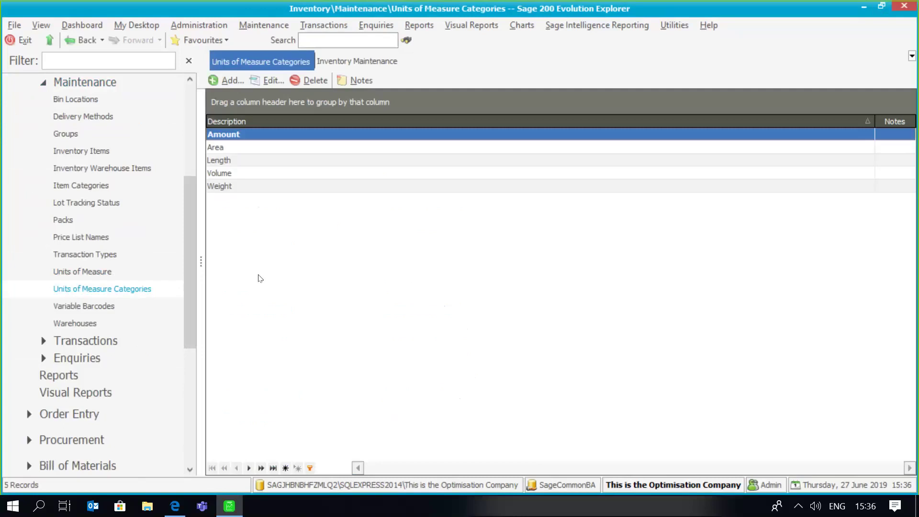
Add a unit of measure with code Crate, description Plastic Crate and category Amount, and save it
{"action": "left_click", "coordinate": [91, 271]}
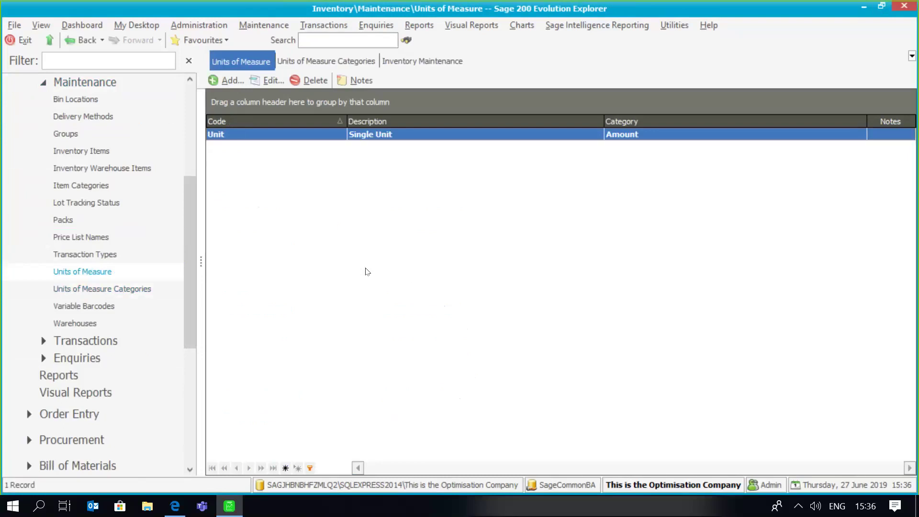
{"action": "left_click", "coordinate": [230, 82]}
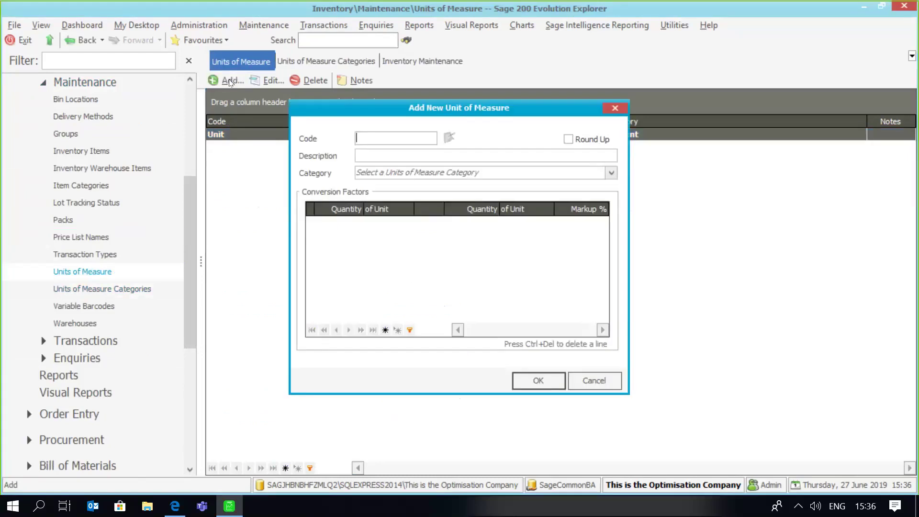
{"action": "type", "text": "c"}
{"action": "key", "text": "BackSpace"}
{"action": "type", "text": "Crate"}
{"action": "left_click", "coordinate": [387, 152]}
{"action": "type", "text": "Plastic Crate"}
{"action": "left_click", "coordinate": [612, 173]}
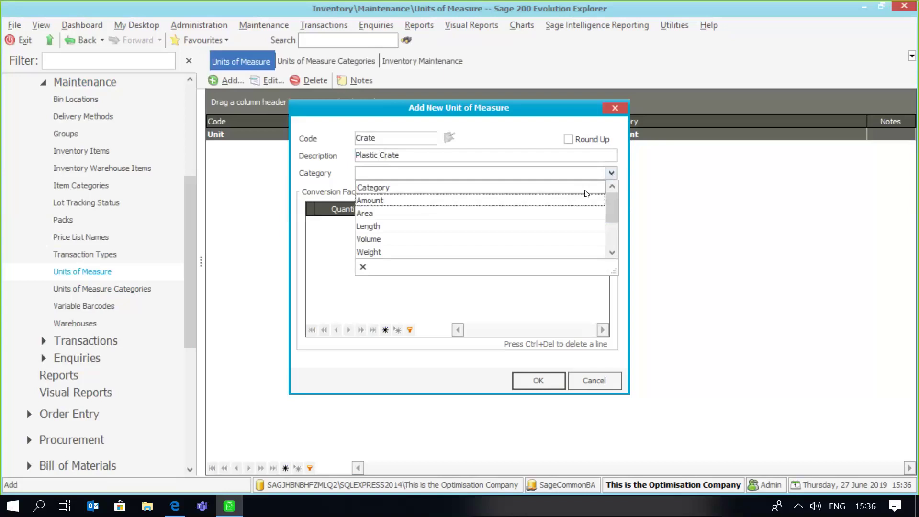
{"action": "left_click", "coordinate": [542, 201]}
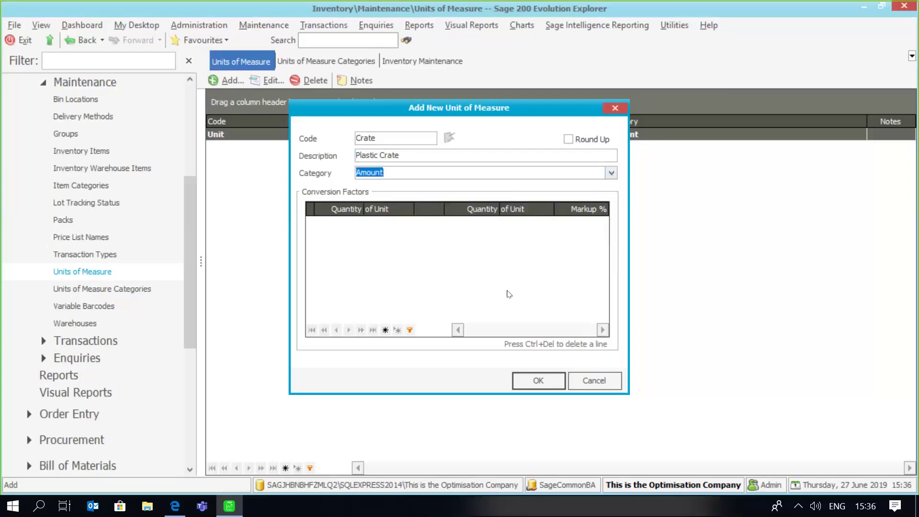
{"action": "left_click", "coordinate": [532, 380]}
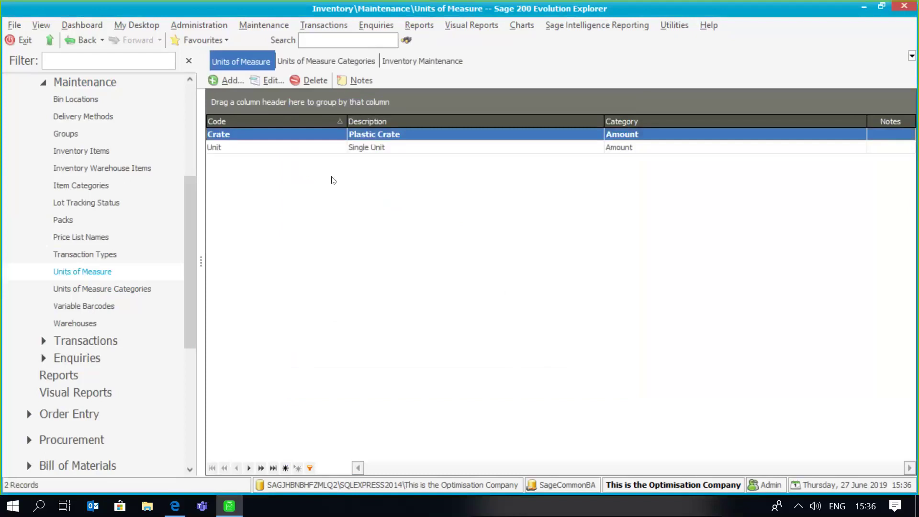
Start a new unit of measure with code 750ml, description 750ml Bottle and category Amount
{"action": "left_click", "coordinate": [230, 82]}
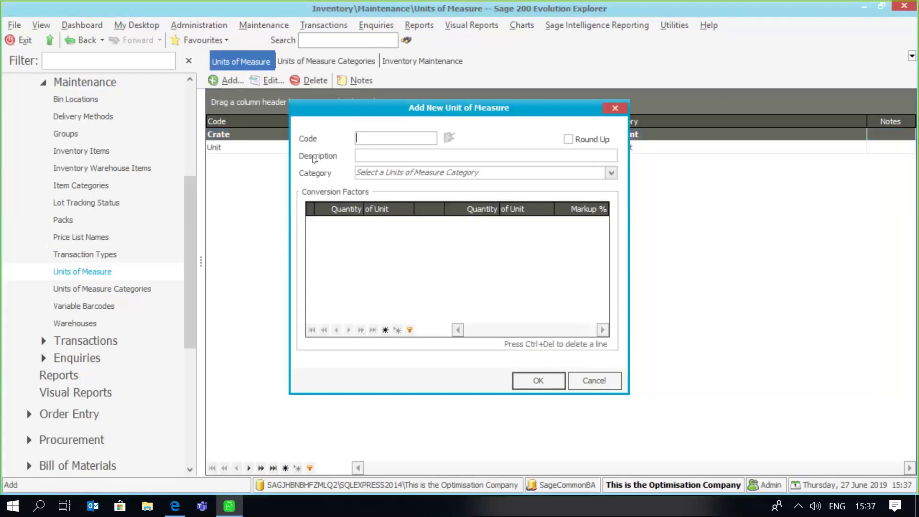
{"action": "type", "text": "750ml"}
{"action": "left_click", "coordinate": [392, 153]}
{"action": "left_click", "coordinate": [387, 150]}
{"action": "type", "text": "Bottle"}
{"action": "left_click", "coordinate": [611, 173]}
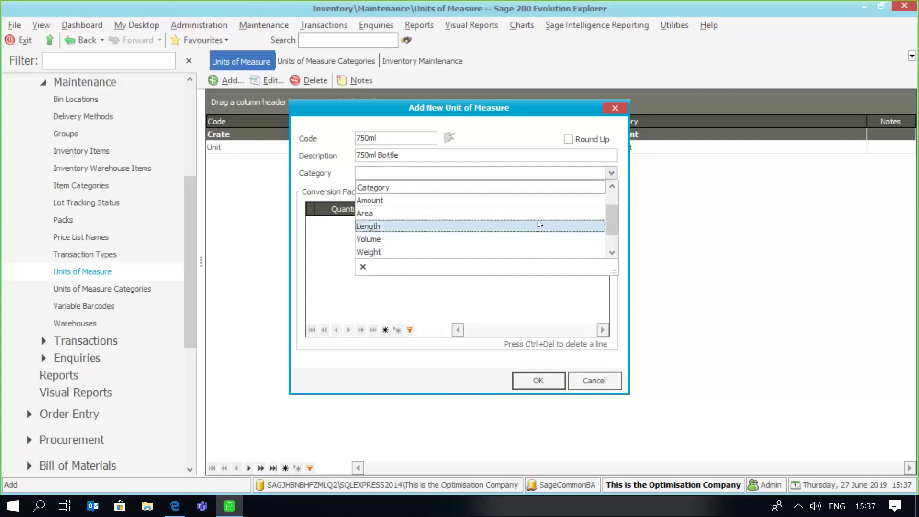
{"action": "left_click", "coordinate": [548, 205]}
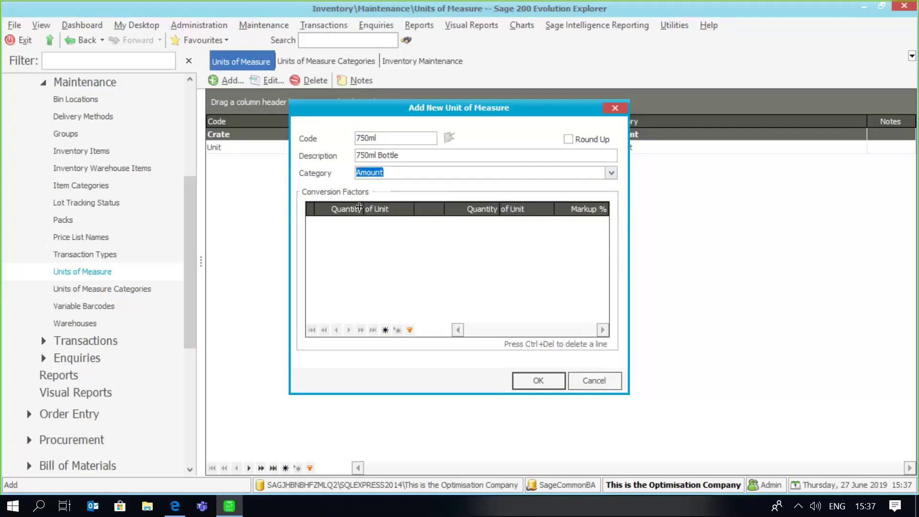
Give the 750ml unit a conversion factor of 12 x 750ml = 1 Crate and save the unit
{"action": "left_click", "coordinate": [365, 231]}
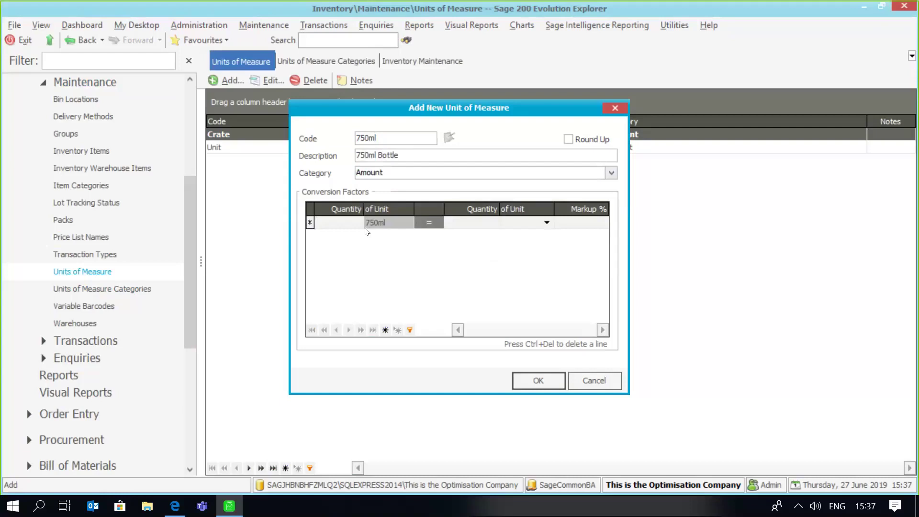
{"action": "type", "text": "12"}
{"action": "key", "text": "Tab"}
{"action": "type", "text": "1"}
{"action": "left_click", "coordinate": [547, 223]}
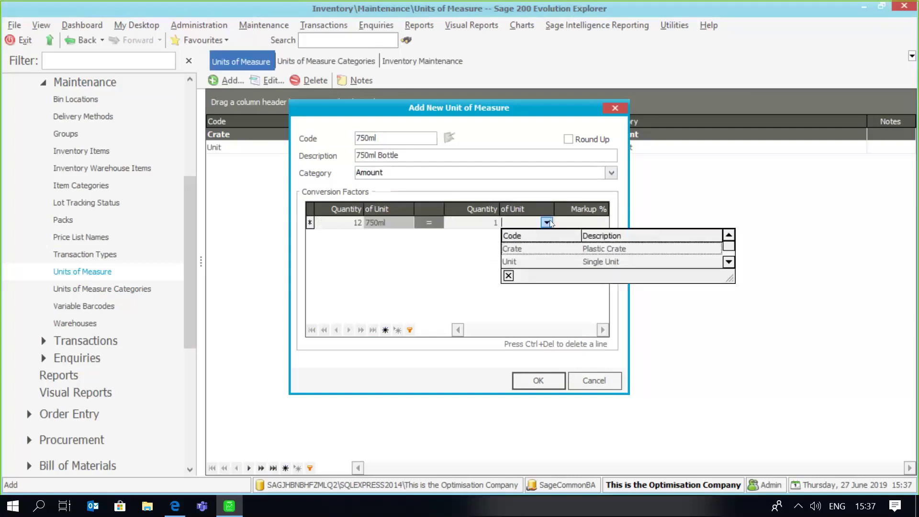
{"action": "left_click", "coordinate": [549, 248]}
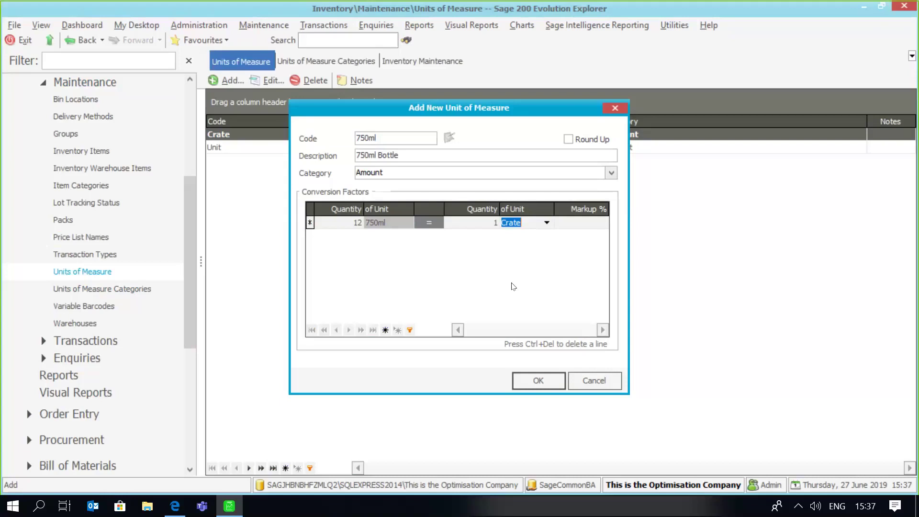
{"action": "left_click", "coordinate": [550, 381]}
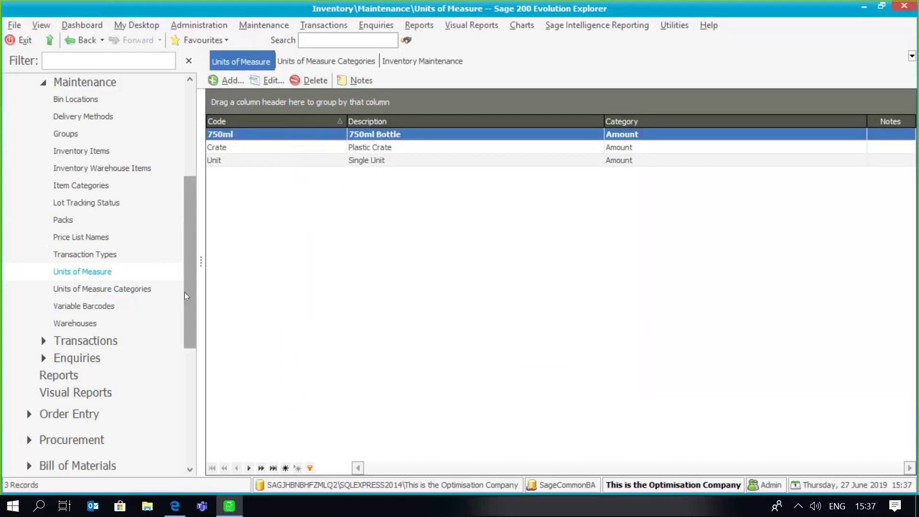
Start a new inventory item with simple code SNF750 and first description Sunflower Oil 750ml
{"action": "left_click_drag", "start_coordinate": [187, 292], "coordinate": [182, 260]}
{"action": "left_click", "coordinate": [116, 225]}
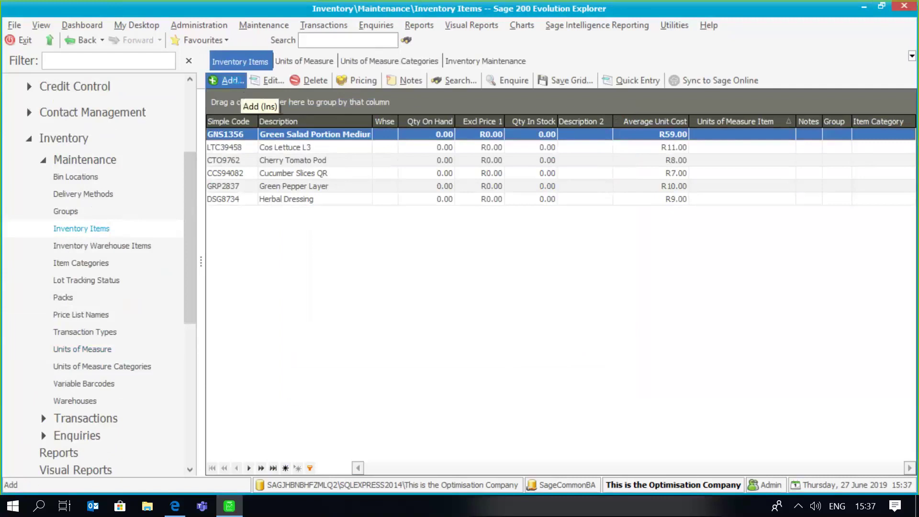
{"action": "left_click", "coordinate": [240, 84]}
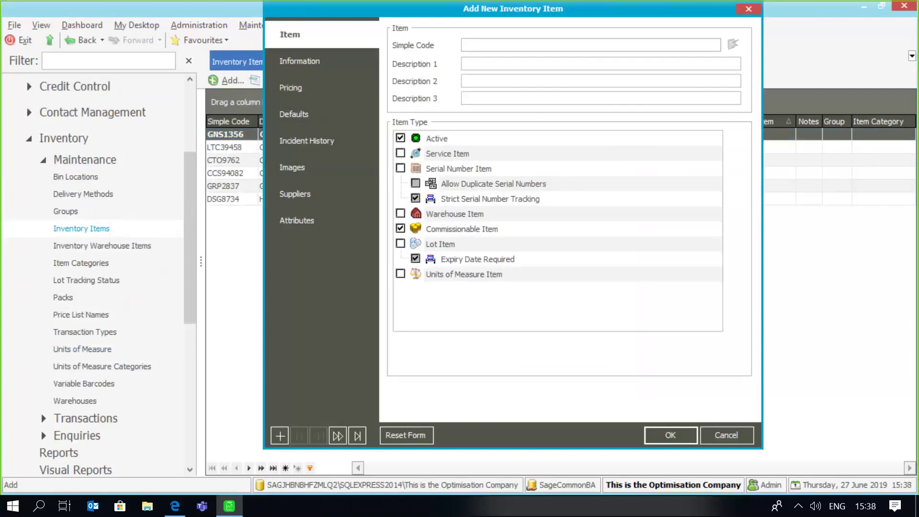
{"action": "type", "text": "SNF750"}
{"action": "left_click", "coordinate": [494, 63]}
{"action": "type", "text": "Sunflower "}
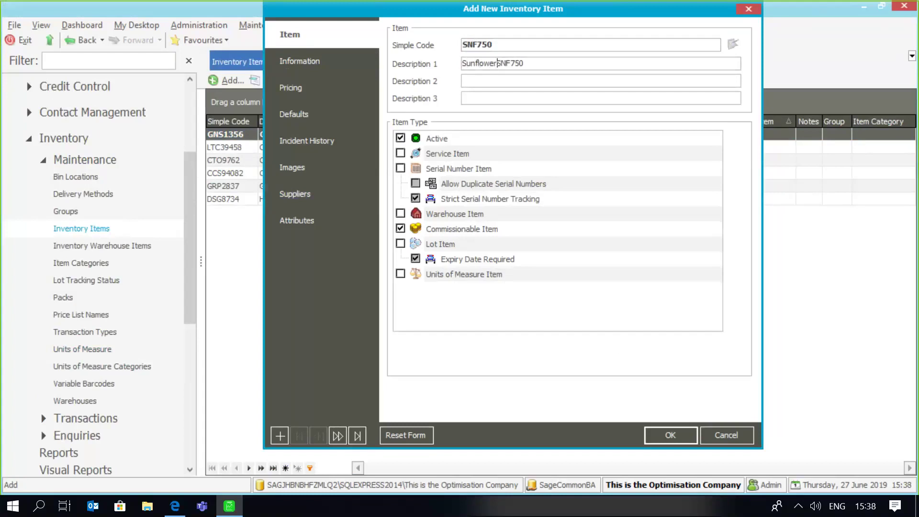
{"action": "type", "text": "Oil"}
{"action": "key", "text": "Delete"}
{"action": "key", "text": "Delete"}
{"action": "key", "text": "Delete"}
{"action": "key", "text": "Delete"}
{"action": "type", "text": "750ml"}
Make the new item a Units of Measure item with Crate as stocking, default purchase and default sale unit, and save it
{"action": "left_click", "coordinate": [400, 274]}
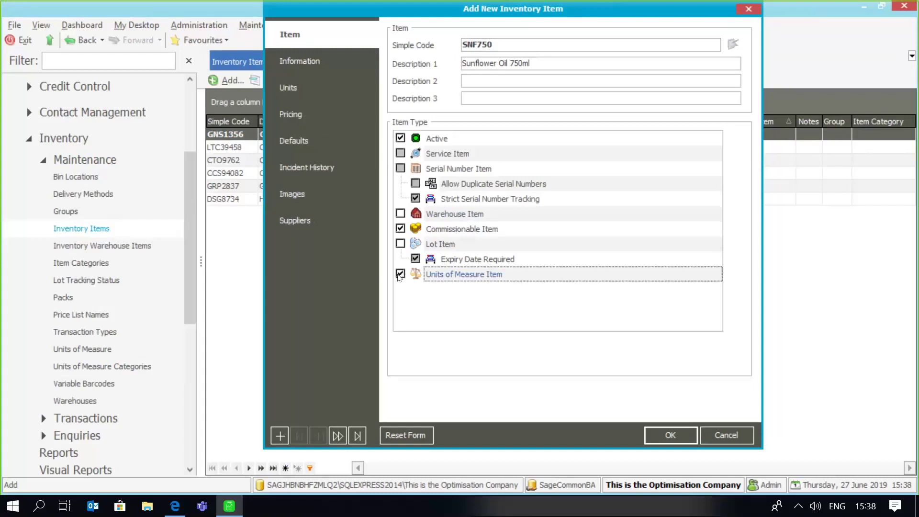
{"action": "left_click", "coordinate": [355, 103]}
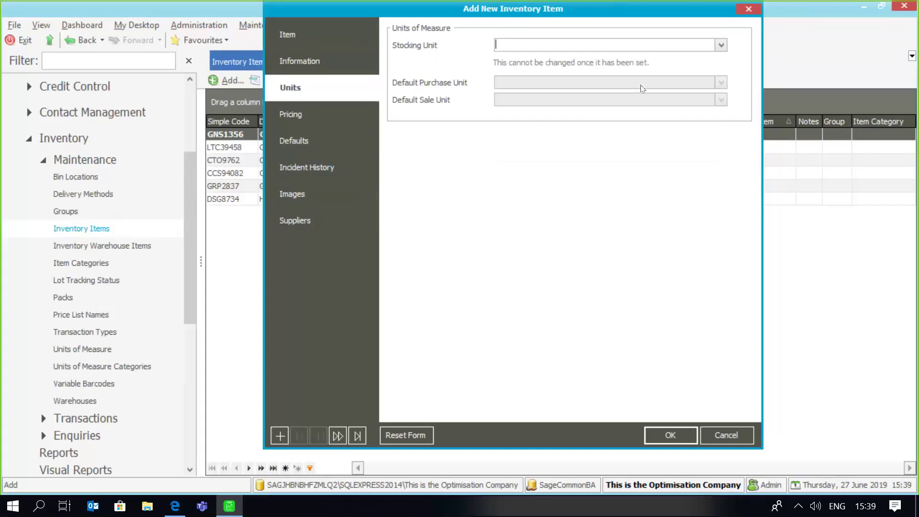
{"action": "left_click", "coordinate": [721, 45]}
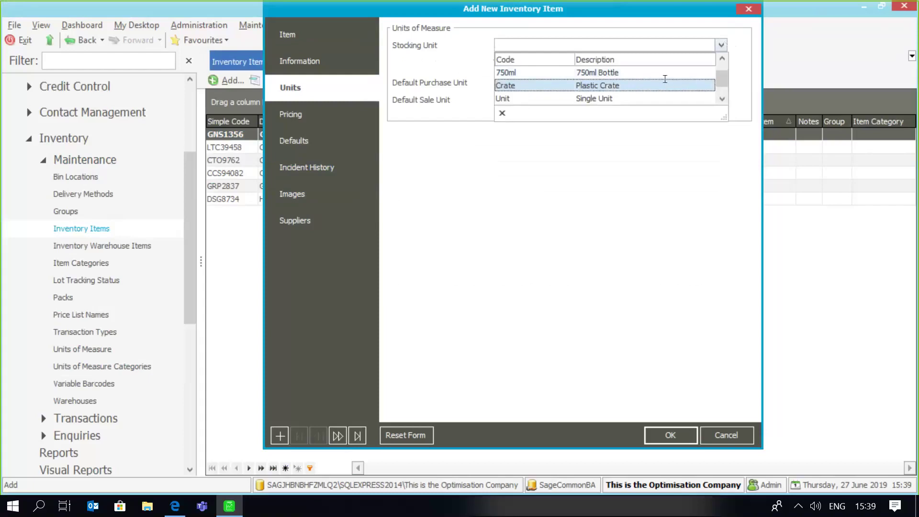
{"action": "left_click", "coordinate": [665, 79]}
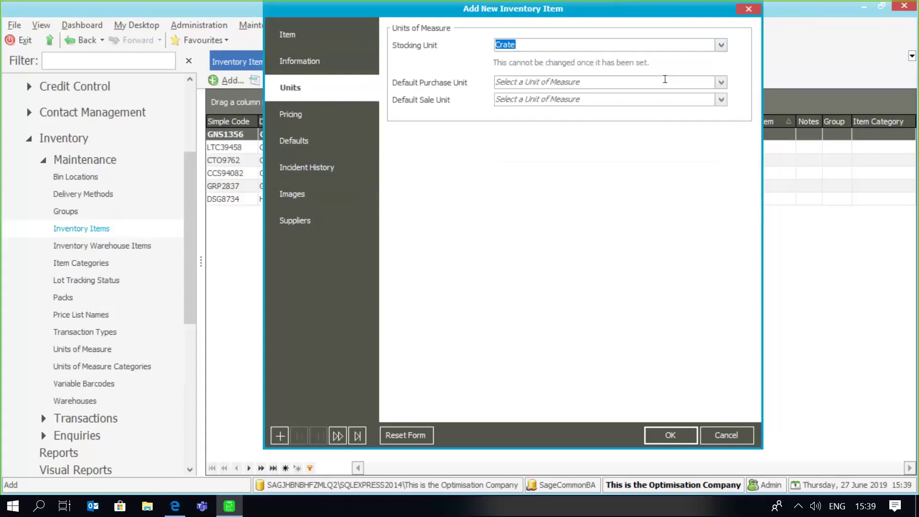
{"action": "left_click", "coordinate": [721, 85]}
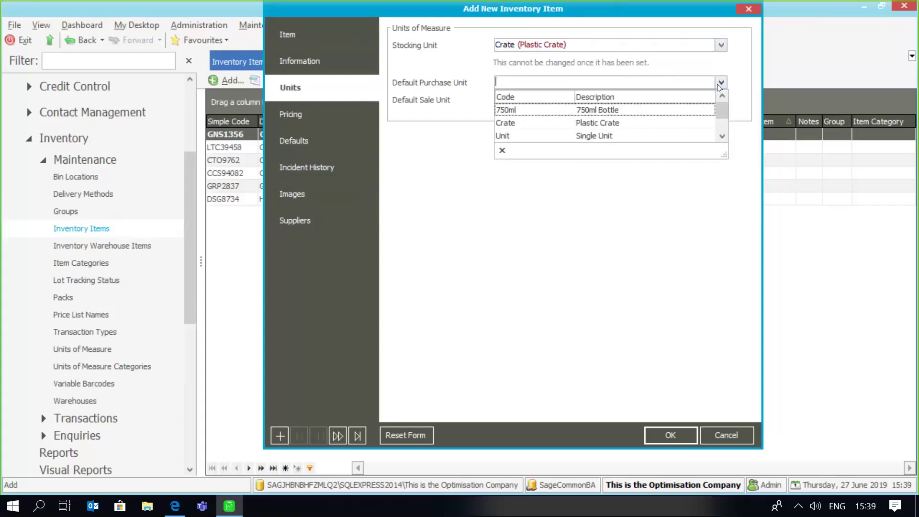
{"action": "left_click", "coordinate": [620, 121]}
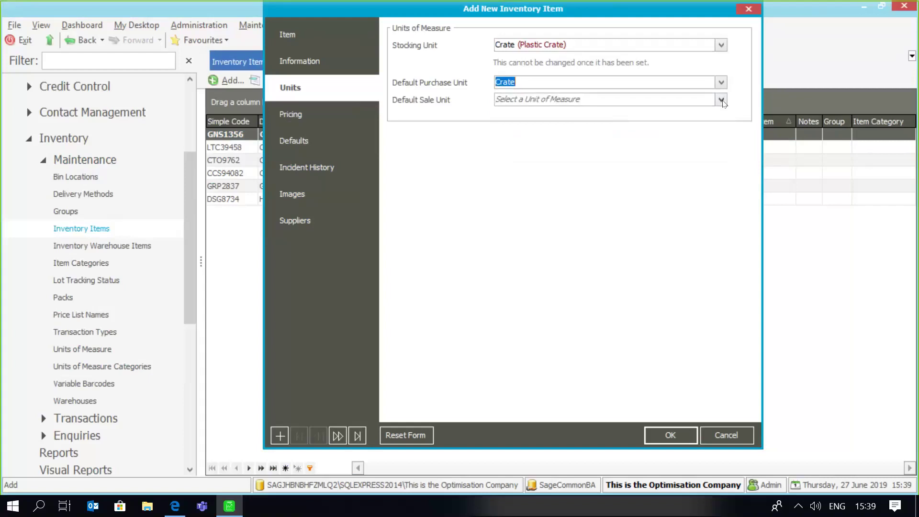
{"action": "left_click", "coordinate": [723, 101]}
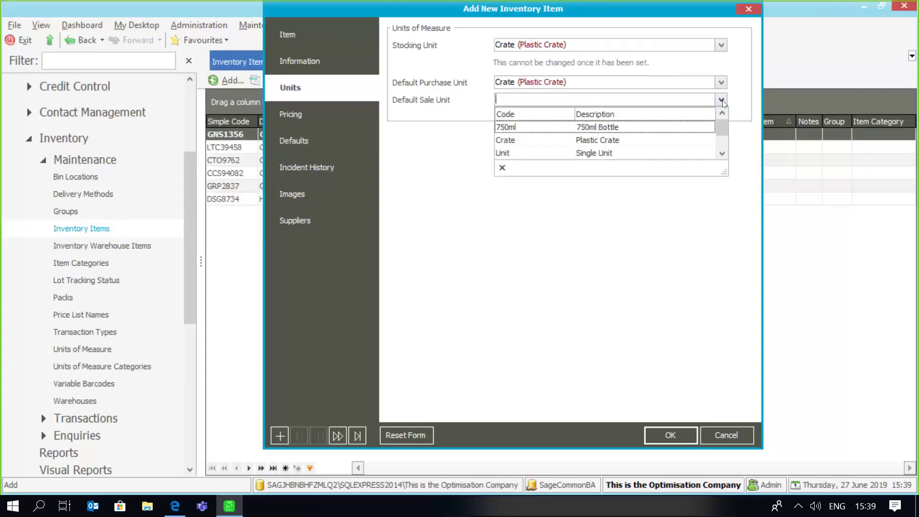
{"action": "left_click", "coordinate": [646, 143]}
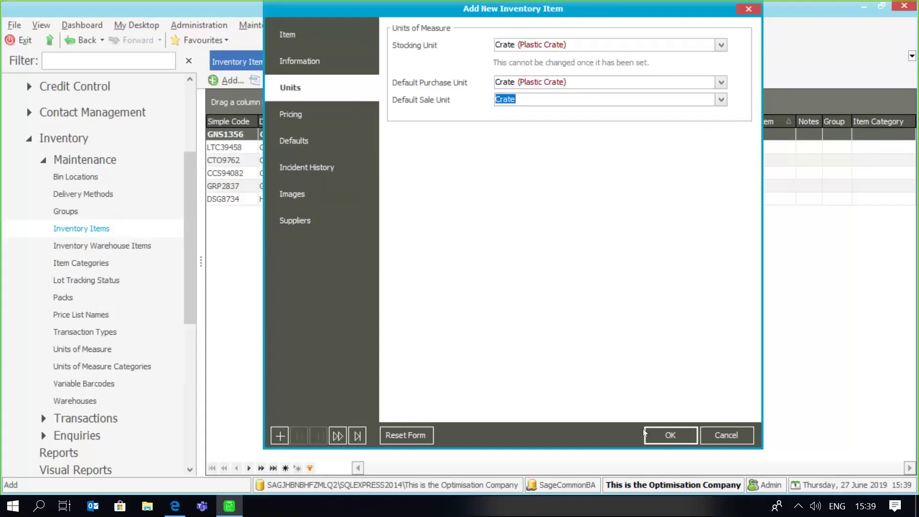
{"action": "left_click", "coordinate": [654, 435]}
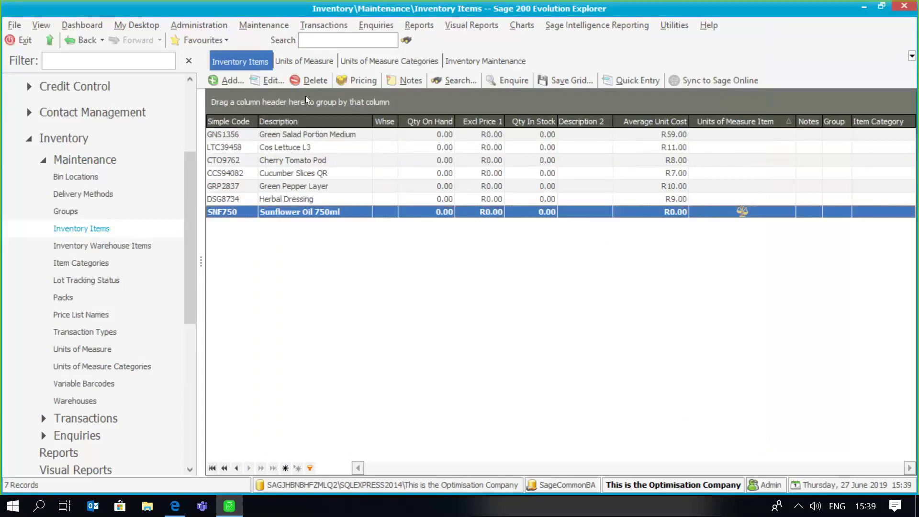
Reopen inventory item SNF750 and examine which of its unit settings can still be changed
{"action": "left_click", "coordinate": [274, 77]}
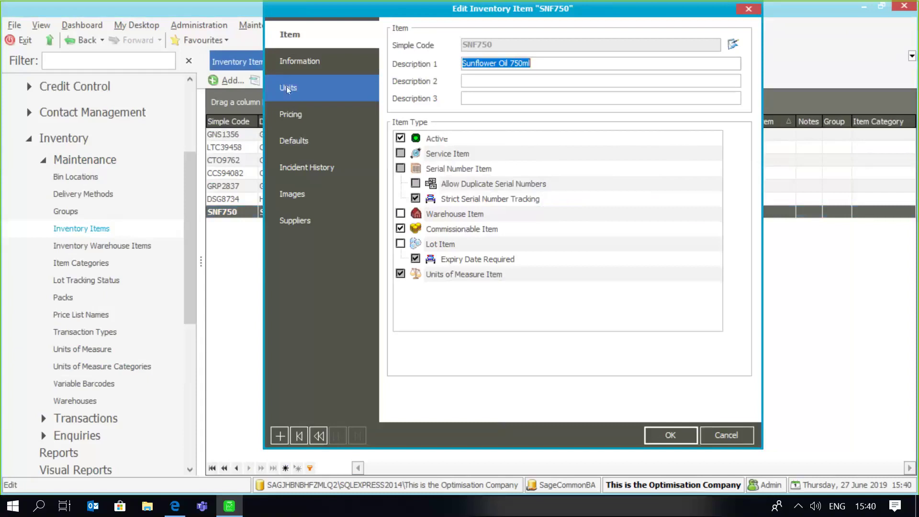
{"action": "left_click", "coordinate": [289, 89]}
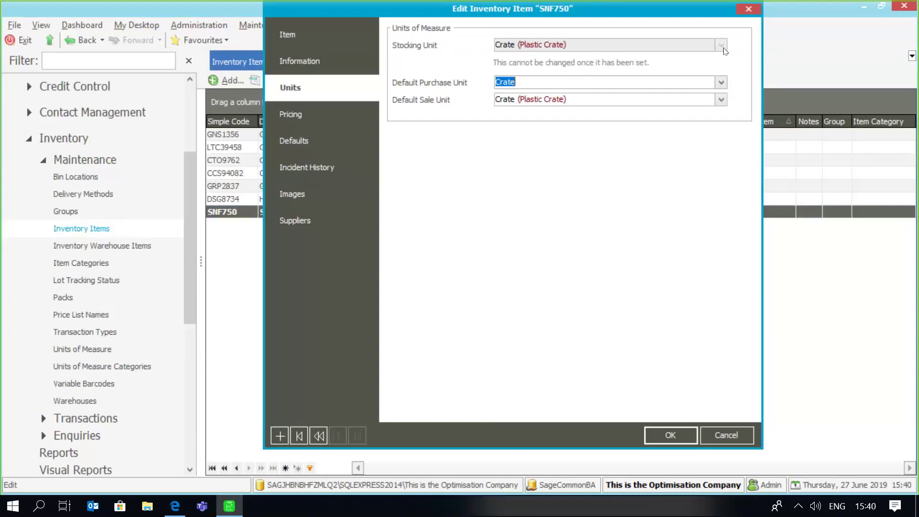
{"action": "left_click", "coordinate": [722, 82]}
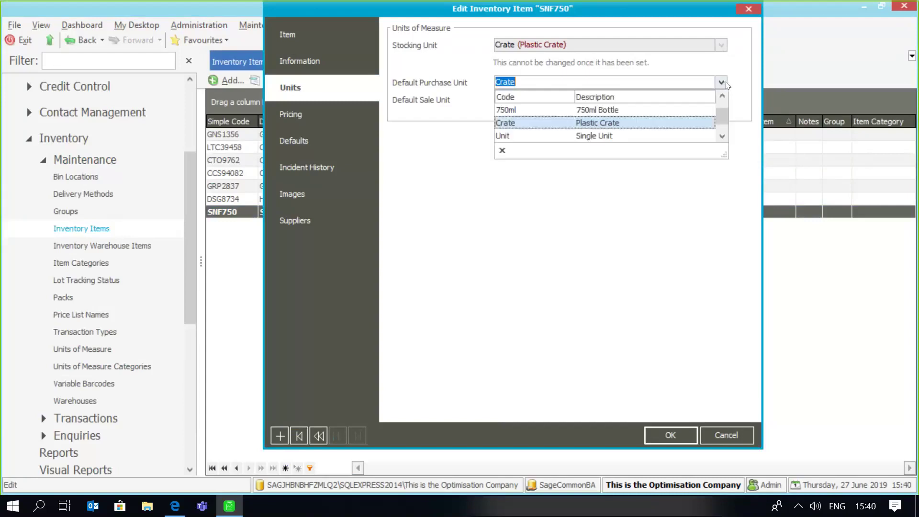
{"action": "left_click", "coordinate": [741, 70]}
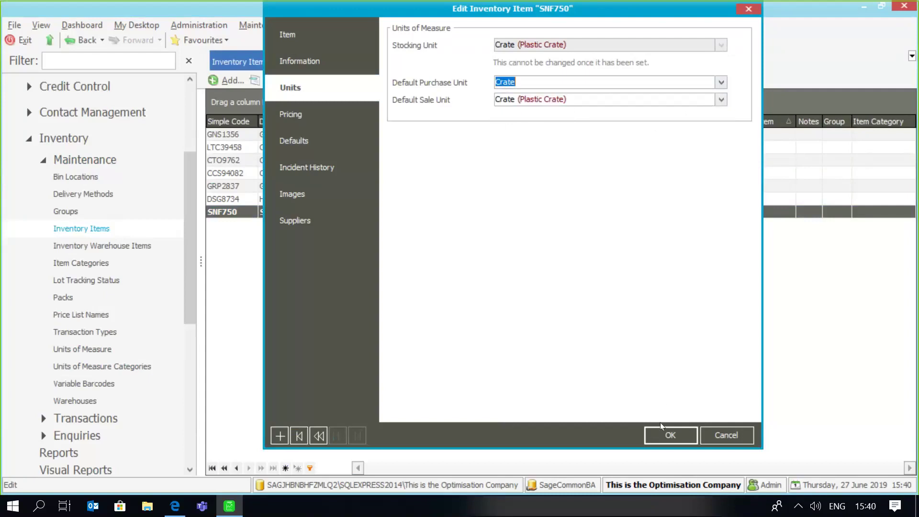
Close the SNF750 item record and start a new Goods Received Voucher for supplier Benson Engineering
{"action": "left_click", "coordinate": [662, 435]}
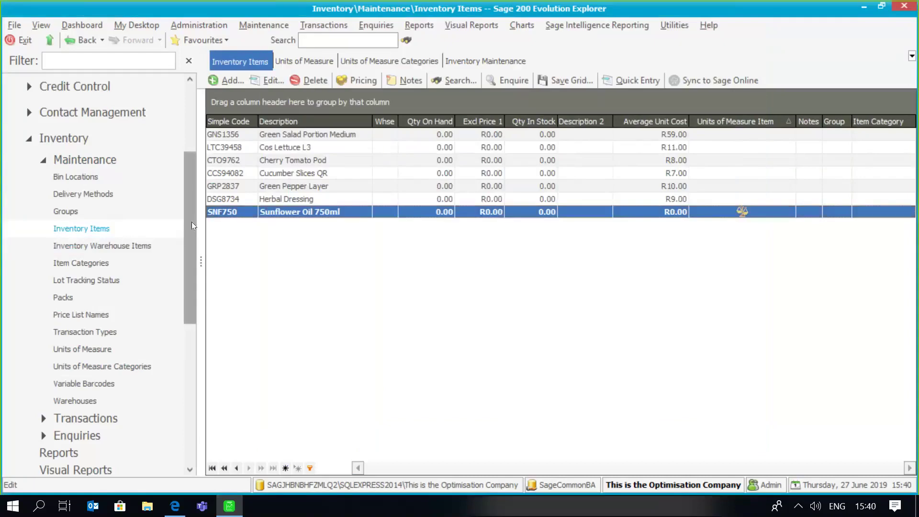
{"action": "left_click_drag", "start_coordinate": [191, 222], "coordinate": [201, 282]}
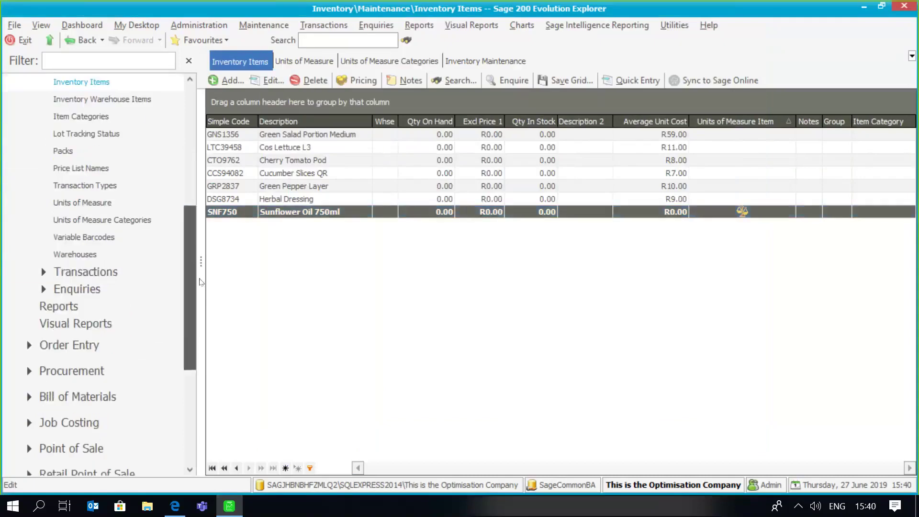
{"action": "left_click", "coordinate": [139, 272]}
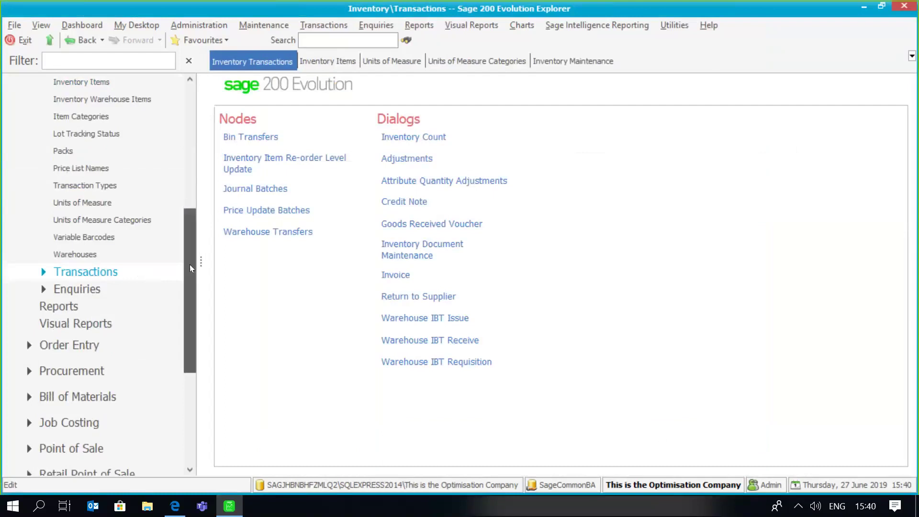
{"action": "mouse_move", "coordinate": [189, 269]}
{"action": "left_mouse_down"}
{"action": "mouse_move", "coordinate": [191, 243]}
{"action": "mouse_move", "coordinate": [190, 257]}
{"action": "left_mouse_up"}
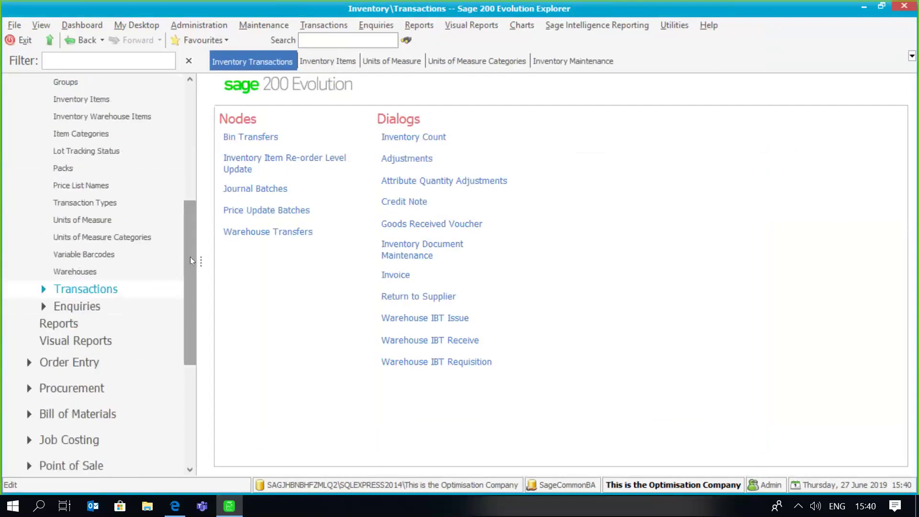
{"action": "left_click", "coordinate": [417, 228]}
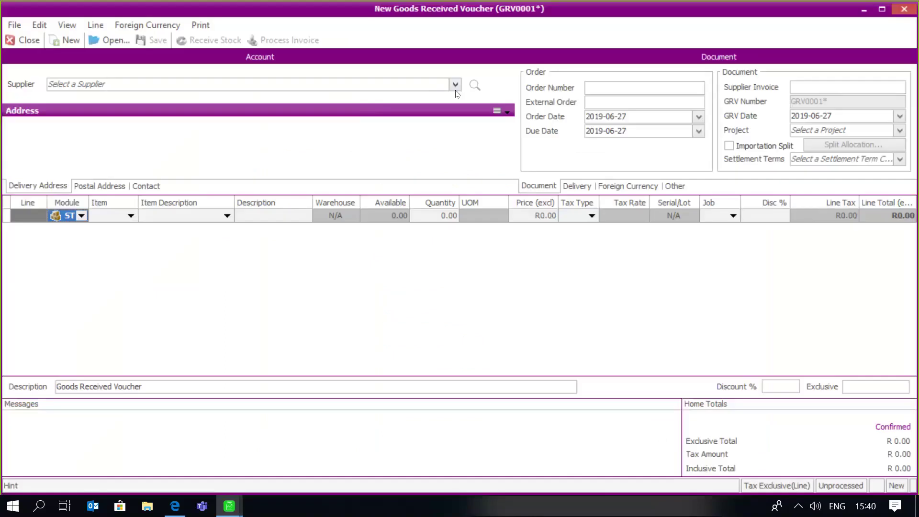
{"action": "left_click", "coordinate": [455, 89]}
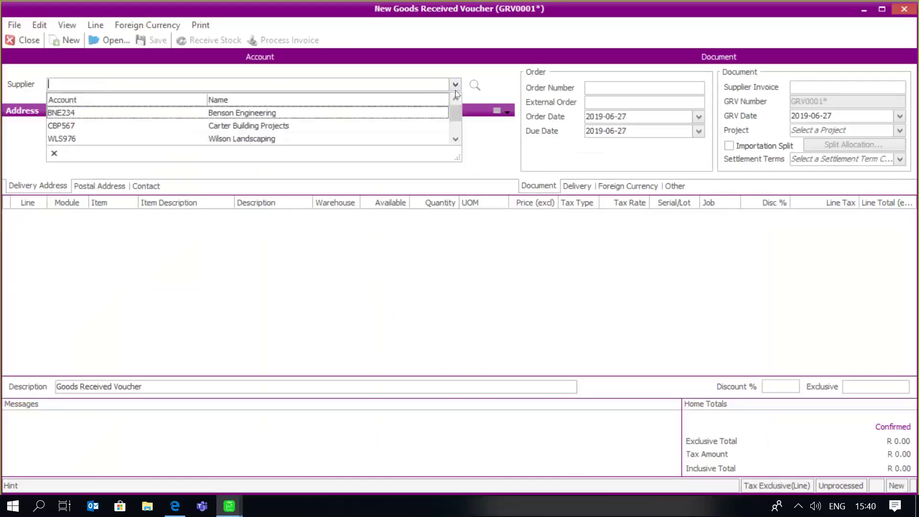
{"action": "left_click", "coordinate": [414, 112]}
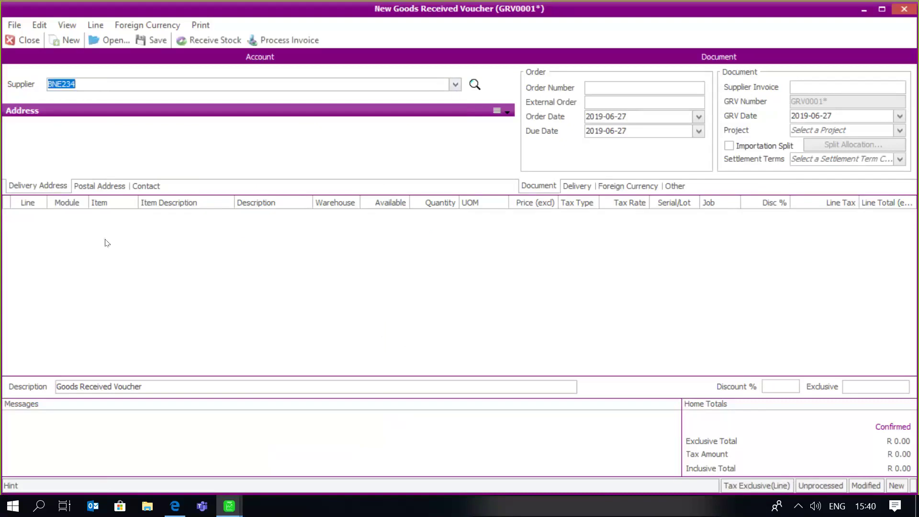
Add item SNF750 to the voucher's first line with a quantity of 10, keeping Crate as the unit of measure
{"action": "left_click", "coordinate": [131, 216]}
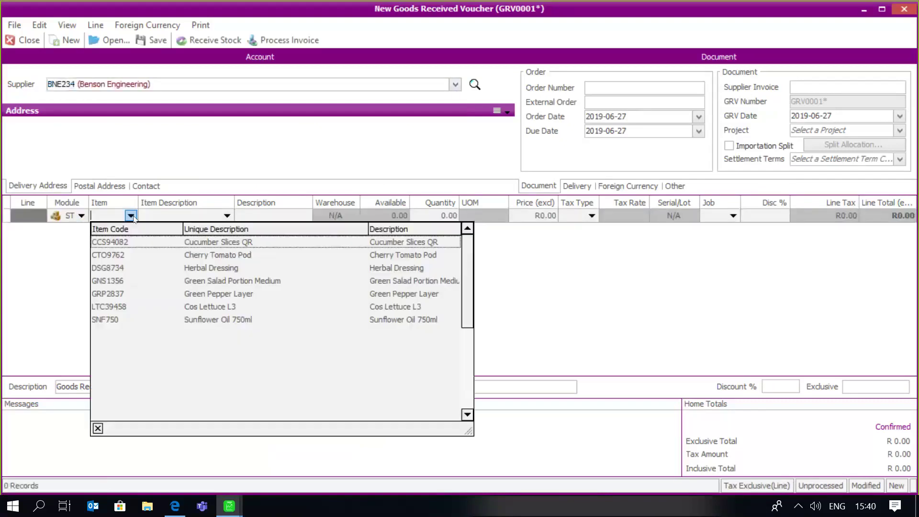
{"action": "left_click", "coordinate": [135, 320]}
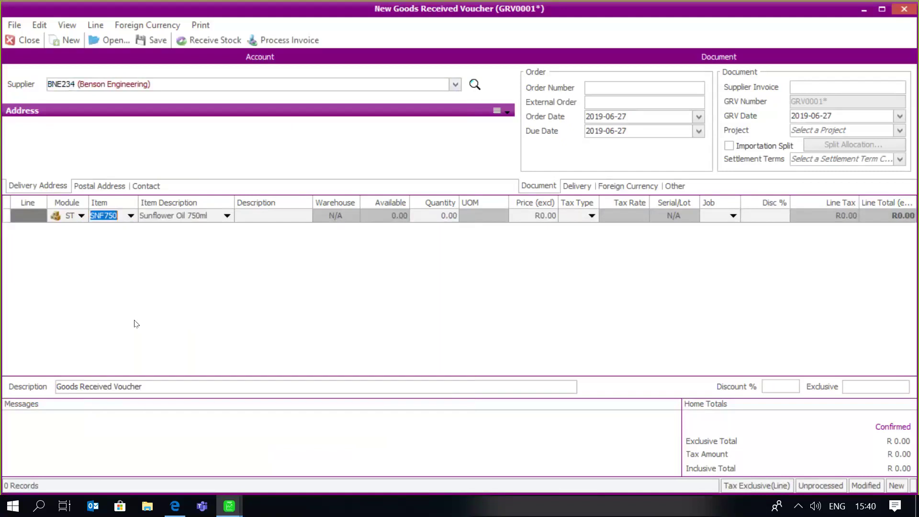
{"action": "key", "text": "Tab"}
{"action": "key", "text": "Tab"}
{"action": "key", "text": "Tab"}
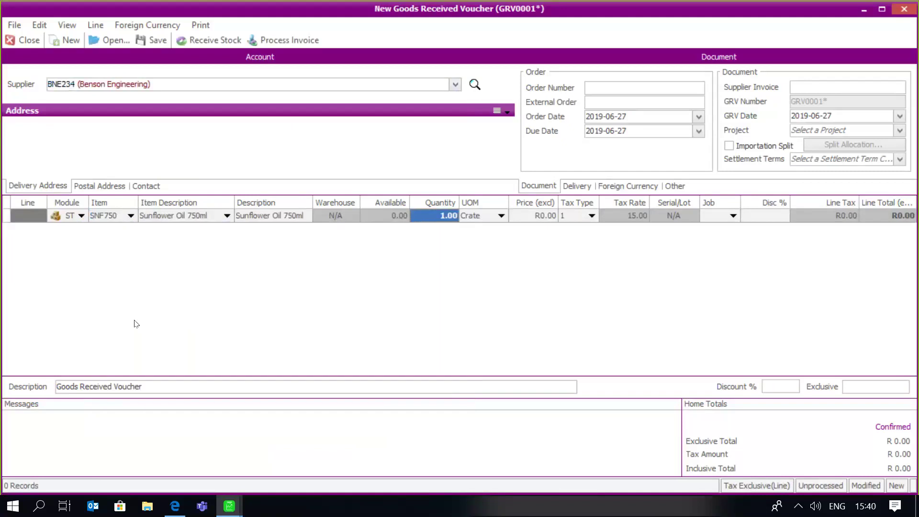
{"action": "type", "text": "1"}
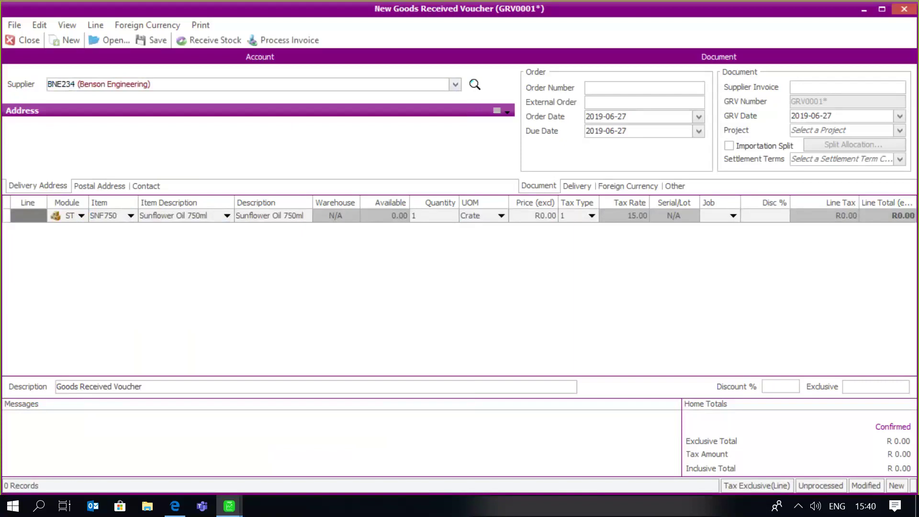
{"action": "type", "text": "0"}
{"action": "key", "text": "Tab"}
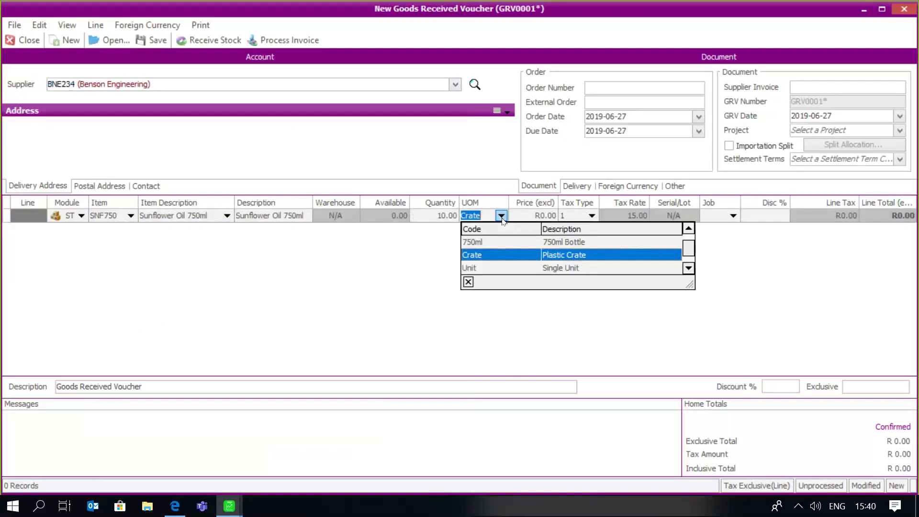
{"action": "left_click", "coordinate": [383, 283]}
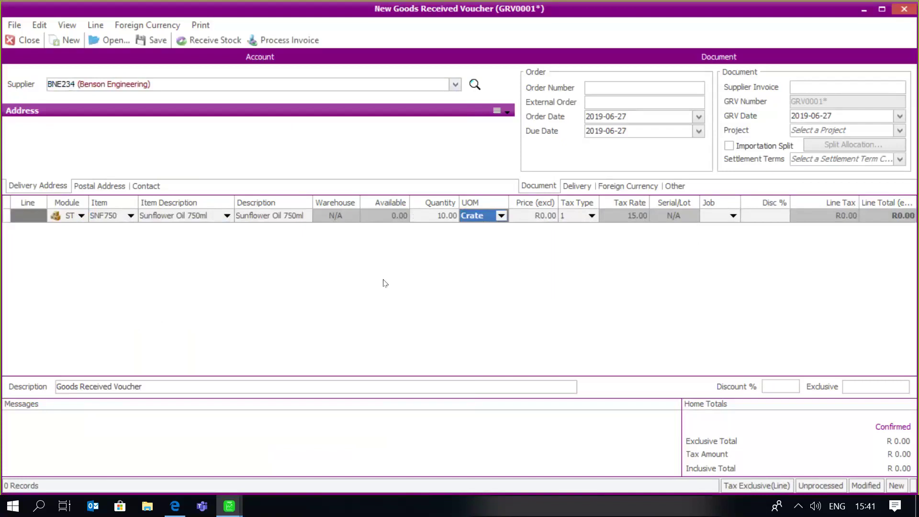
Re-enter the quantity of 10 on the voucher's sunflower oil line
{"action": "left_click", "coordinate": [540, 216]}
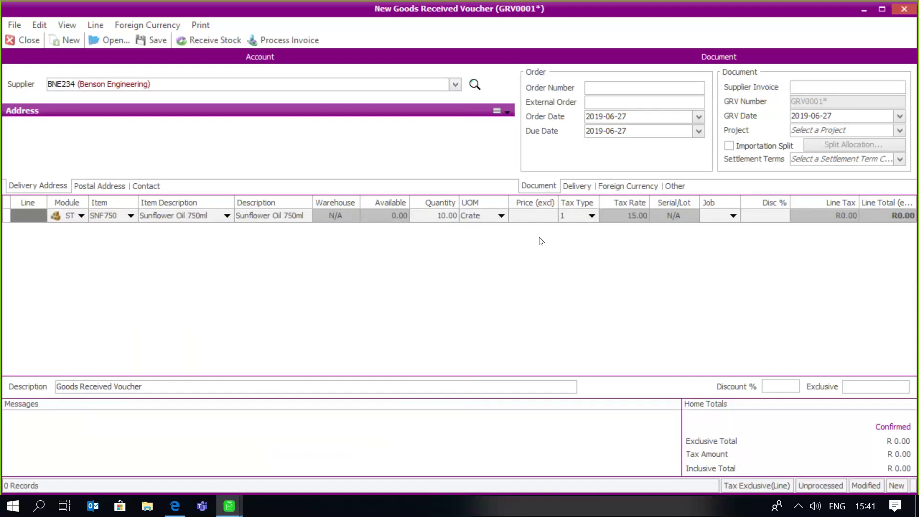
{"action": "left_click", "coordinate": [440, 215]}
{"action": "type", "text": "12"}
{"action": "key", "text": "BackSpace"}
{"action": "type", "text": "0"}
{"action": "key", "text": "Tab"}
{"action": "key", "text": "Tab"}
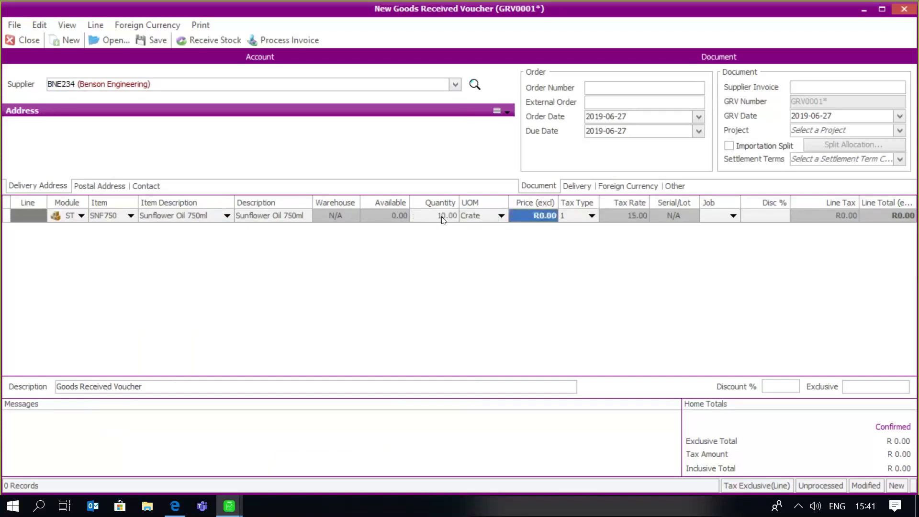
Set the exclusive price of the sunflower oil line to R96 and complete the line
{"action": "type", "text": "12"}
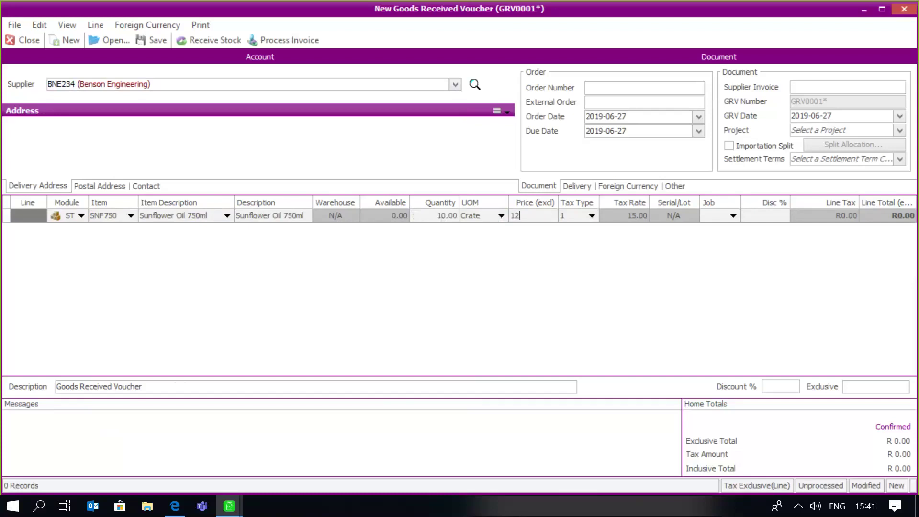
{"action": "type", "text": "0"}
{"action": "key", "text": "BackSpace"}
{"action": "key", "text": "BackSpace"}
{"action": "key", "text": "BackSpace"}
{"action": "type", "text": "96"}
{"action": "key", "text": "Tab"}
{"action": "key", "text": "Tab"}
{"action": "key", "text": "Tab"}
{"action": "key", "text": "Tab"}
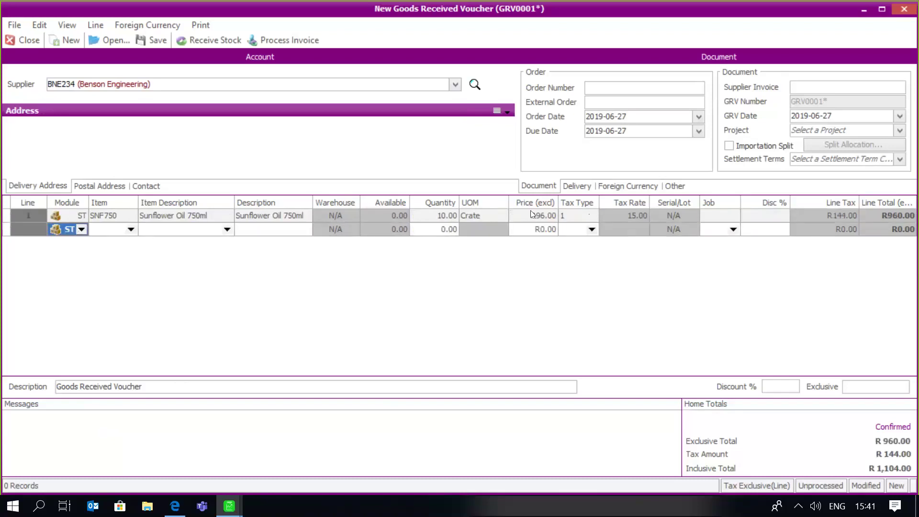
Enter s98765 as the supplier invoice and process the voucher as an invoice
{"action": "left_click", "coordinate": [794, 81]}
{"action": "type", "text": "s98765"}
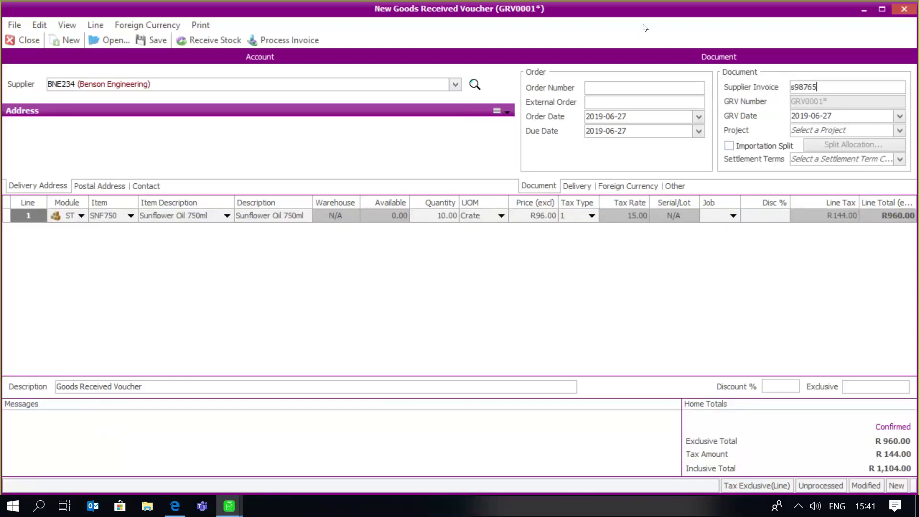
{"action": "left_click", "coordinate": [306, 42]}
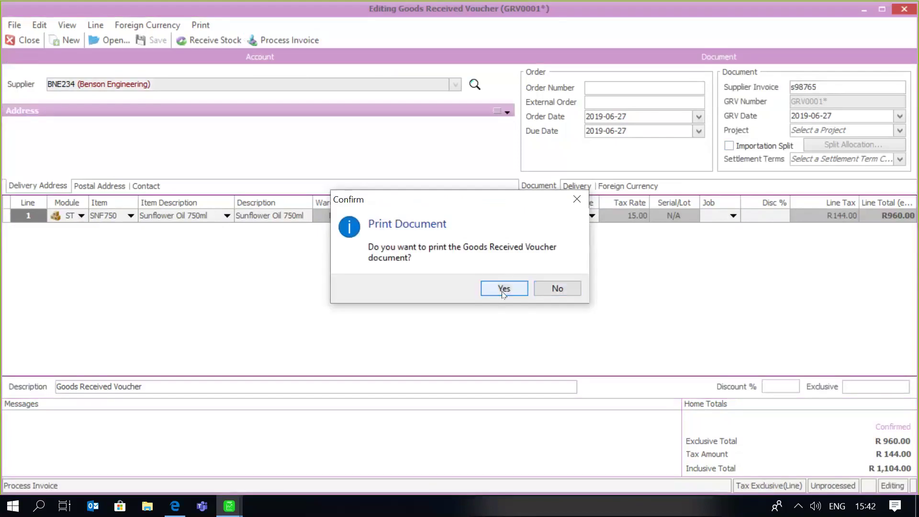
Preview the Goods Received Voucher document, decline printing the Supplier Invoice, and close the voucher window
{"action": "left_click", "coordinate": [502, 289]}
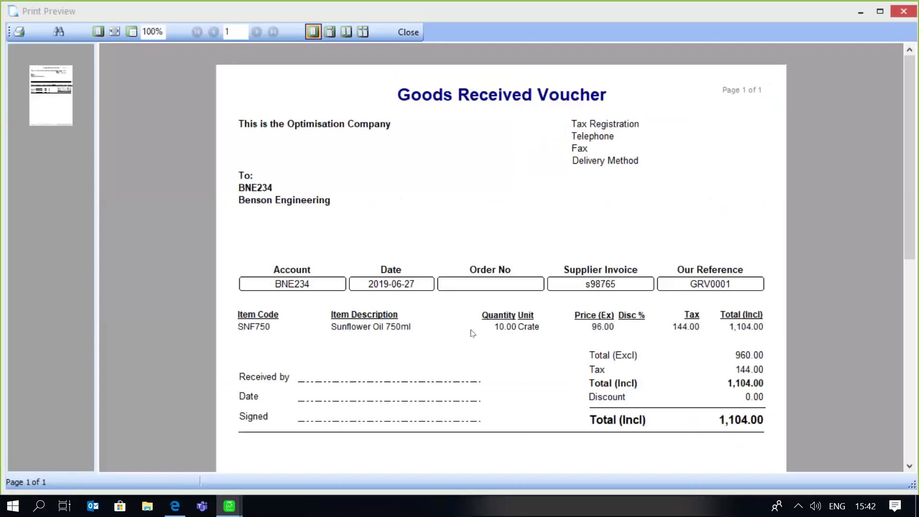
{"action": "left_click", "coordinate": [417, 37]}
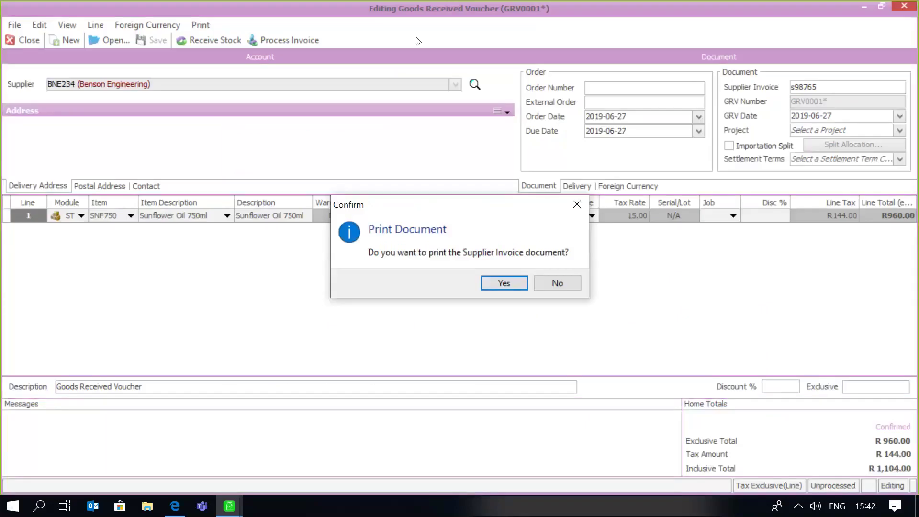
{"action": "left_click", "coordinate": [566, 286]}
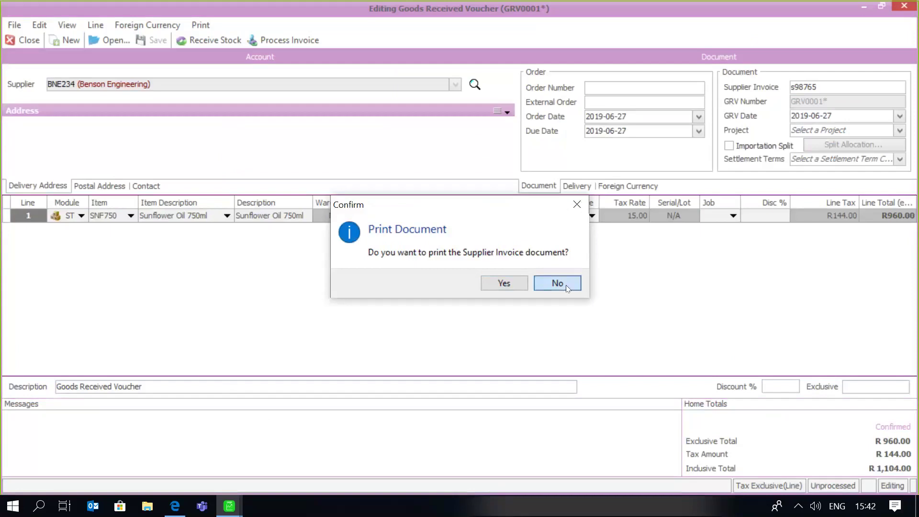
{"action": "left_click", "coordinate": [557, 283]}
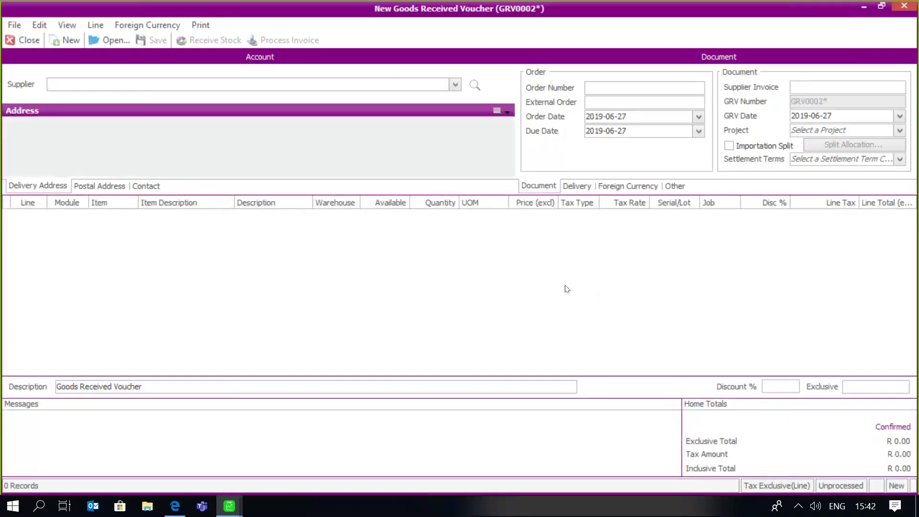
{"action": "left_click", "coordinate": [33, 45]}
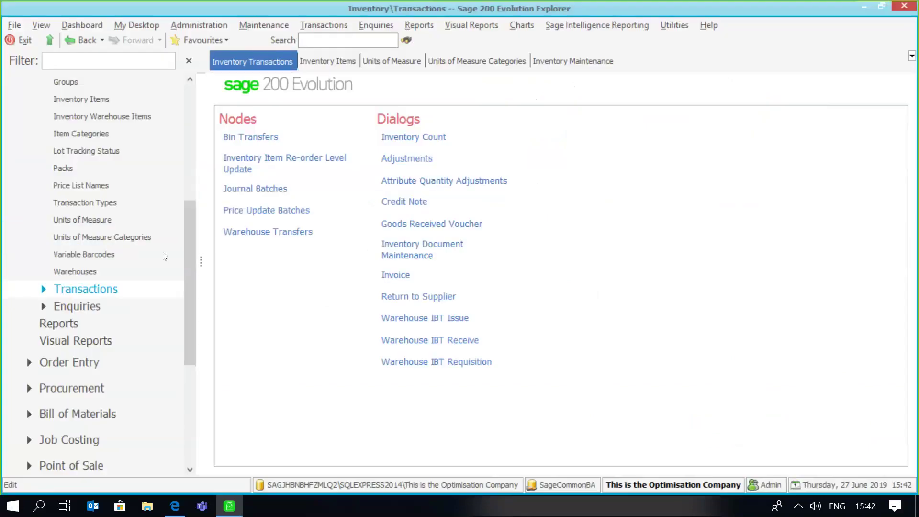
Start a new inventory invoice for customer The Catering Company
{"action": "left_click_drag", "start_coordinate": [186, 238], "coordinate": [188, 247]}
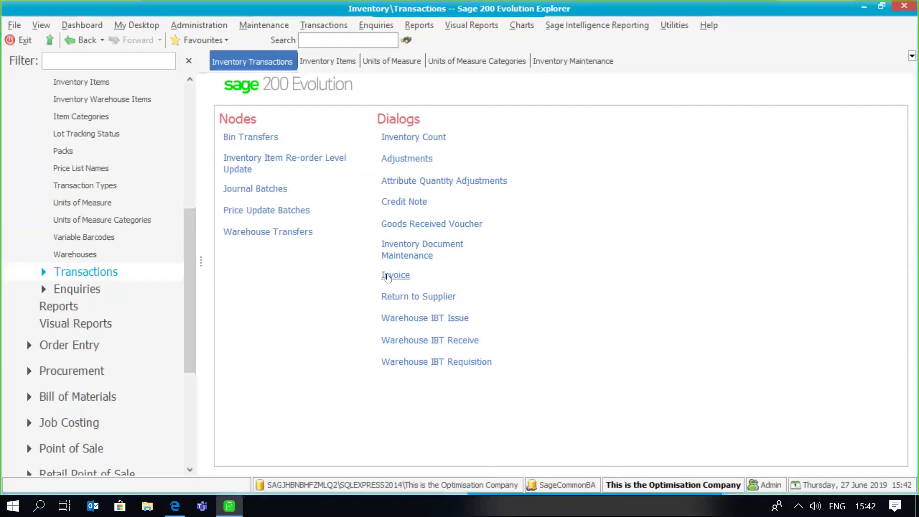
{"action": "left_click", "coordinate": [387, 278]}
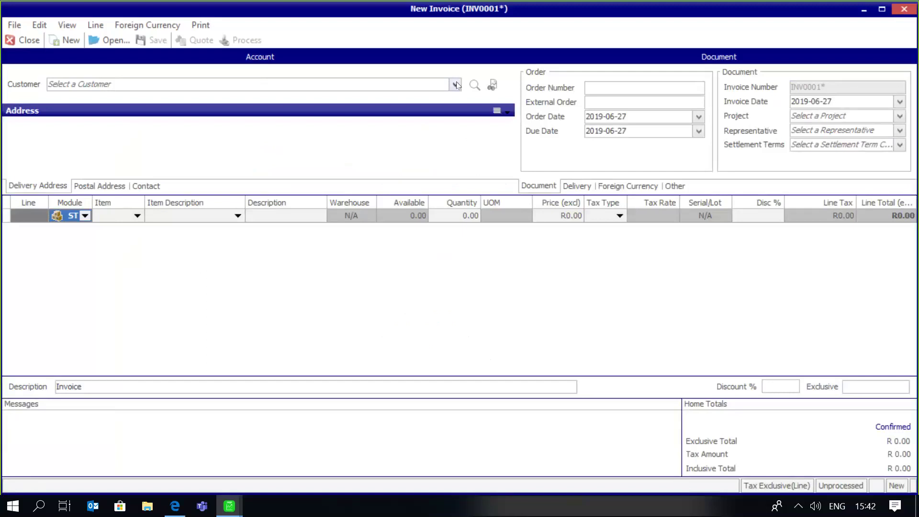
{"action": "left_click", "coordinate": [456, 84]}
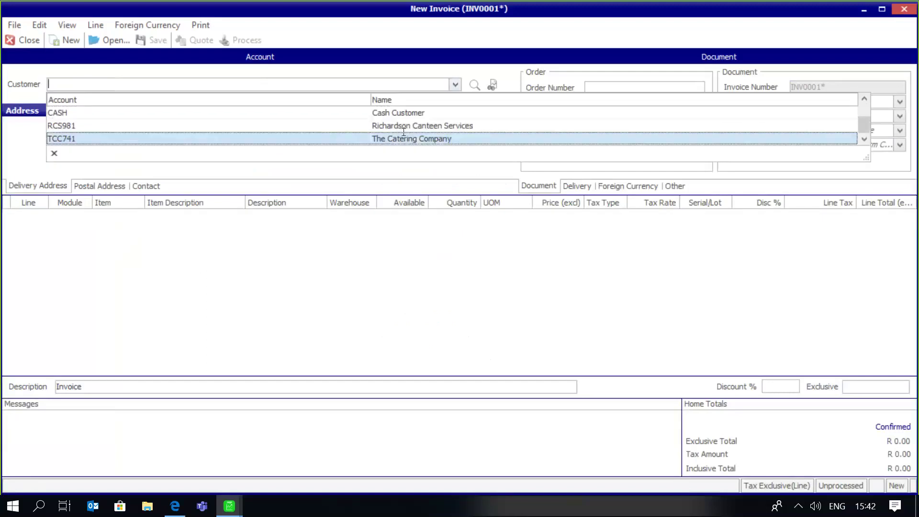
{"action": "left_click", "coordinate": [404, 135]}
Add item SNF750 to the invoice's first line with a quantity of 2
{"action": "left_click", "coordinate": [114, 222]}
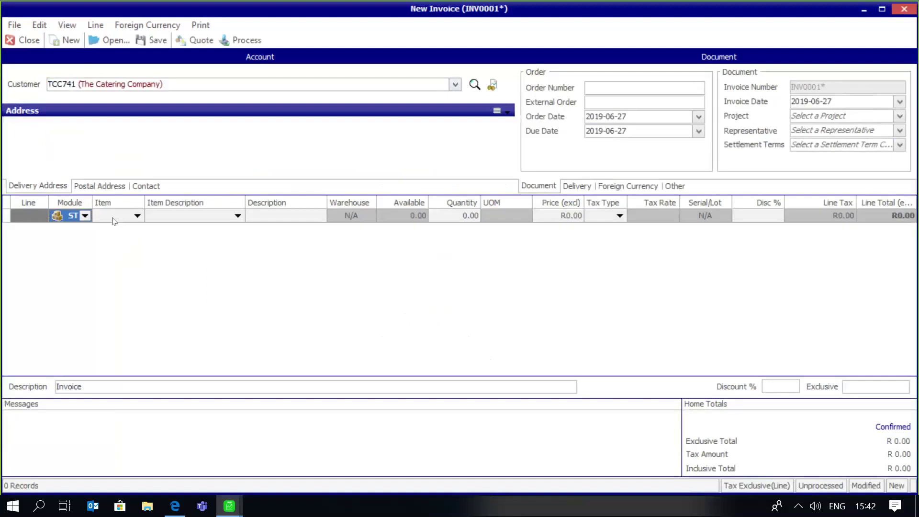
{"action": "left_click", "coordinate": [110, 216]}
{"action": "type", "text": "SN"}
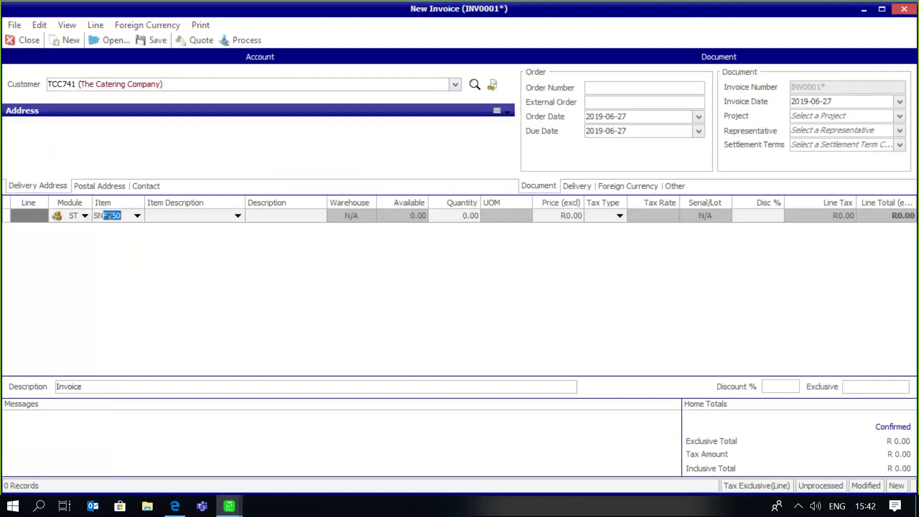
{"action": "type", "text": "F"}
{"action": "key", "text": "Tab"}
{"action": "key", "text": "Tab"}
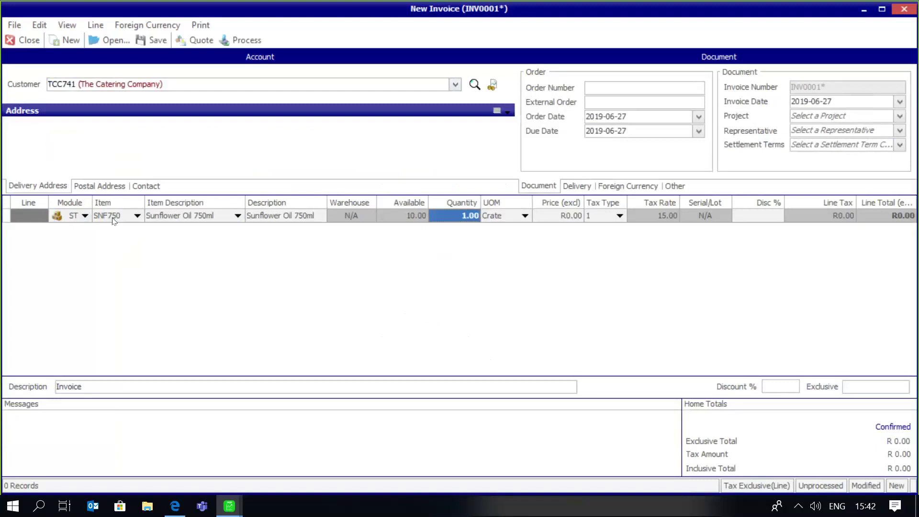
{"action": "type", "text": "2"}
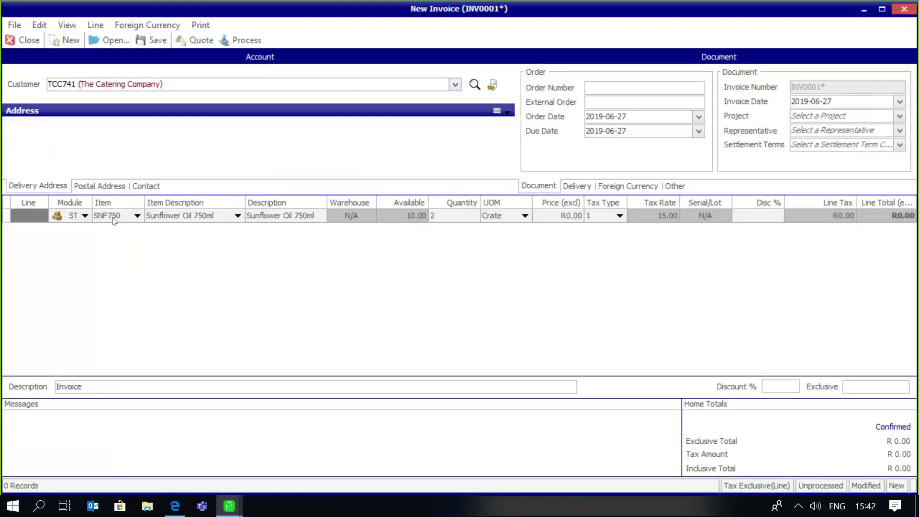
{"action": "key", "text": "Tab"}
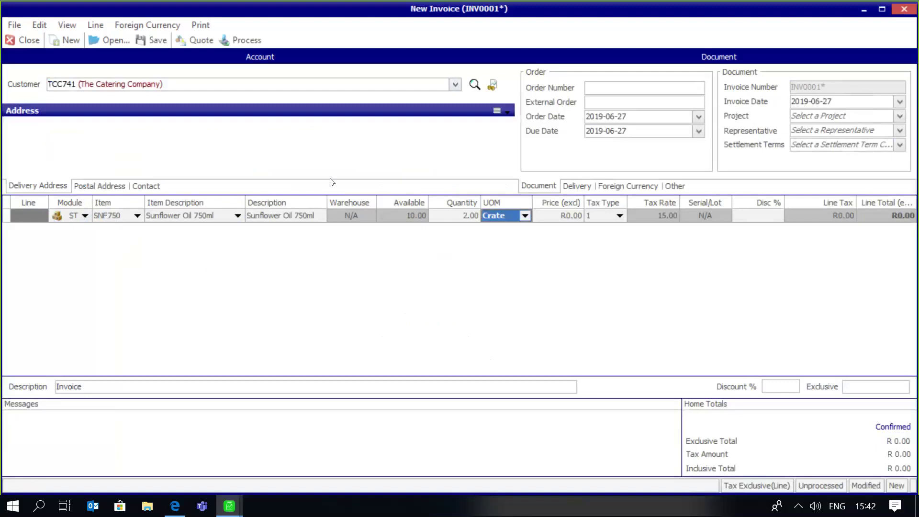
Keep Crate as the line's unit of measure, set the exclusive price to 120 and complete the line
{"action": "left_click", "coordinate": [526, 218]}
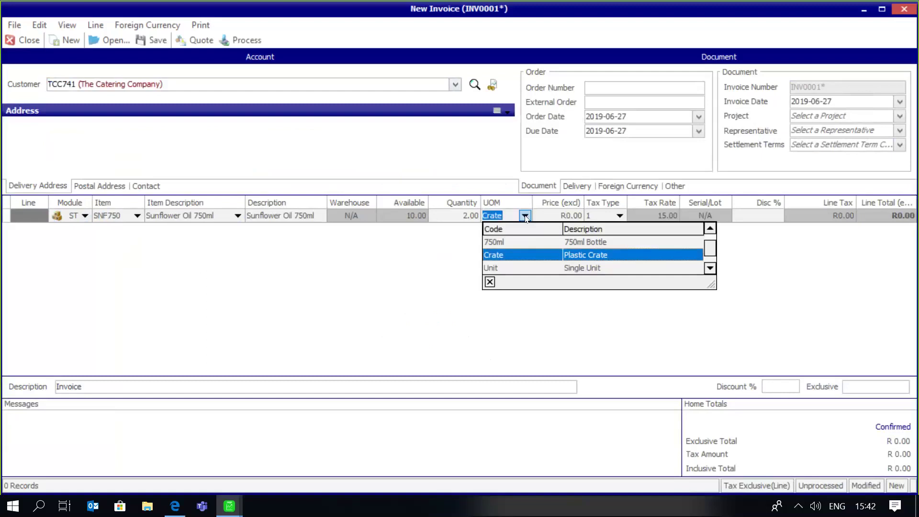
{"action": "left_click", "coordinate": [484, 271]}
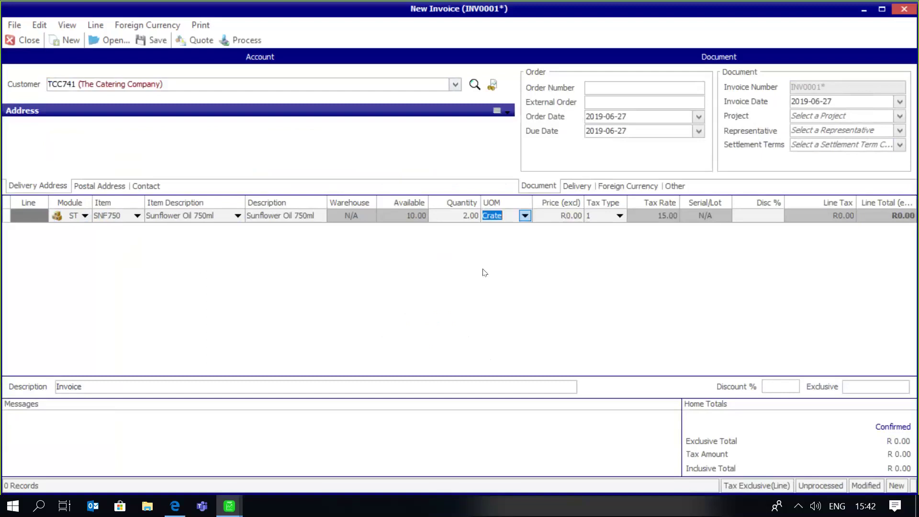
{"action": "left_click", "coordinate": [562, 219]}
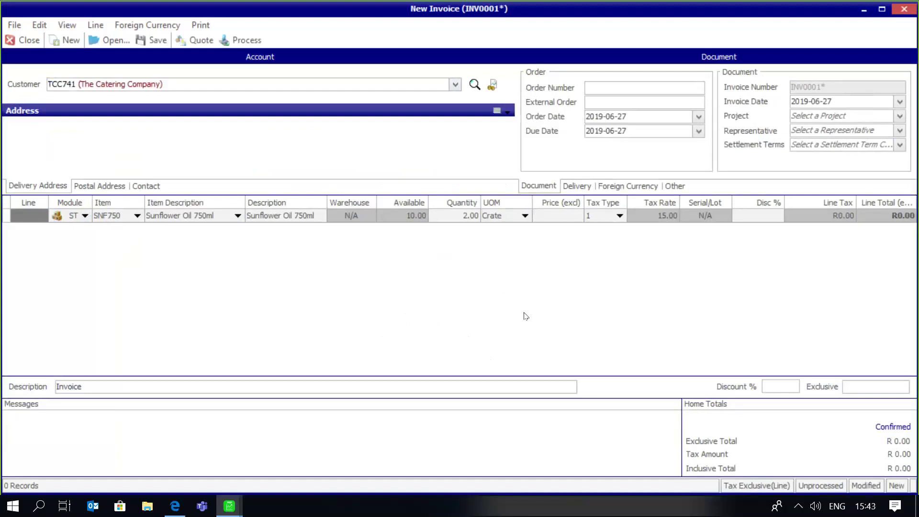
{"action": "type", "text": "120"}
{"action": "key", "text": "Tab"}
{"action": "key", "text": "Return"}
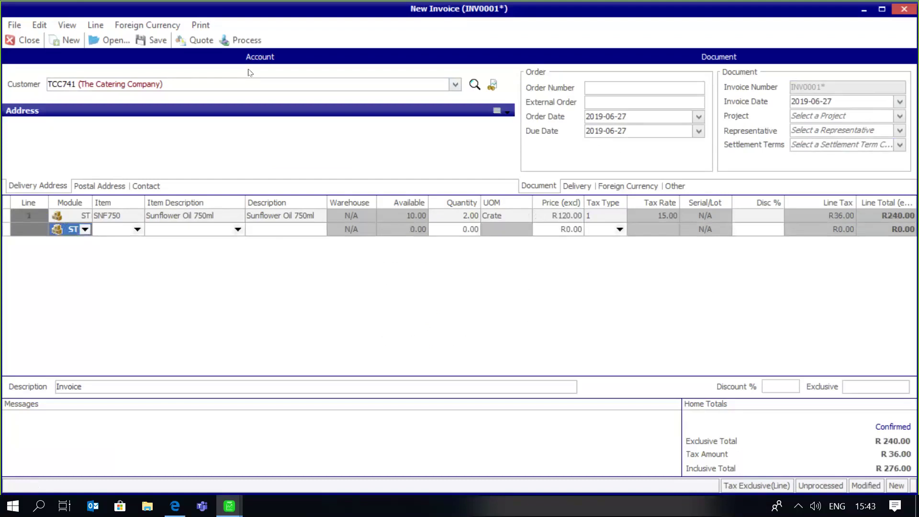
Process the Catering Company invoice, preview its printed Tax Invoice and close the preview
{"action": "left_click", "coordinate": [256, 43]}
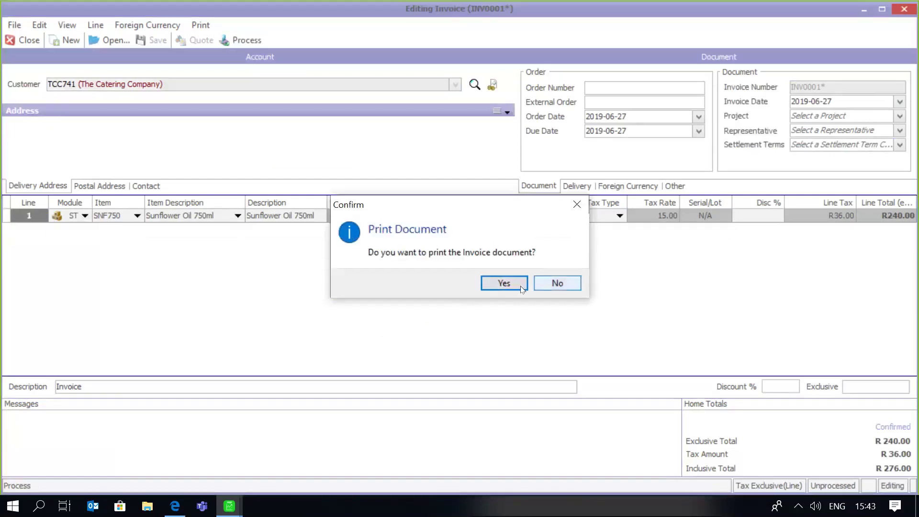
{"action": "left_click", "coordinate": [504, 283]}
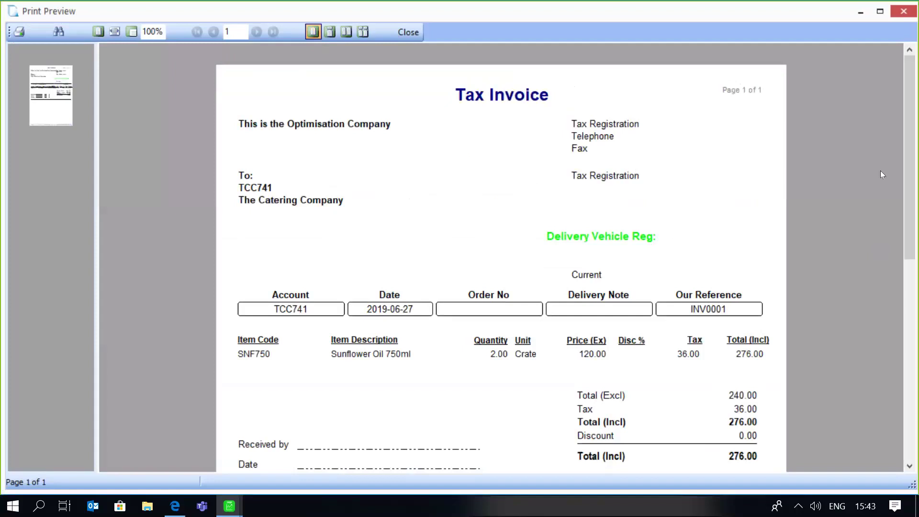
{"action": "scroll", "coordinate": [900, 167], "scroll_direction": "down", "scroll_amount": 2}
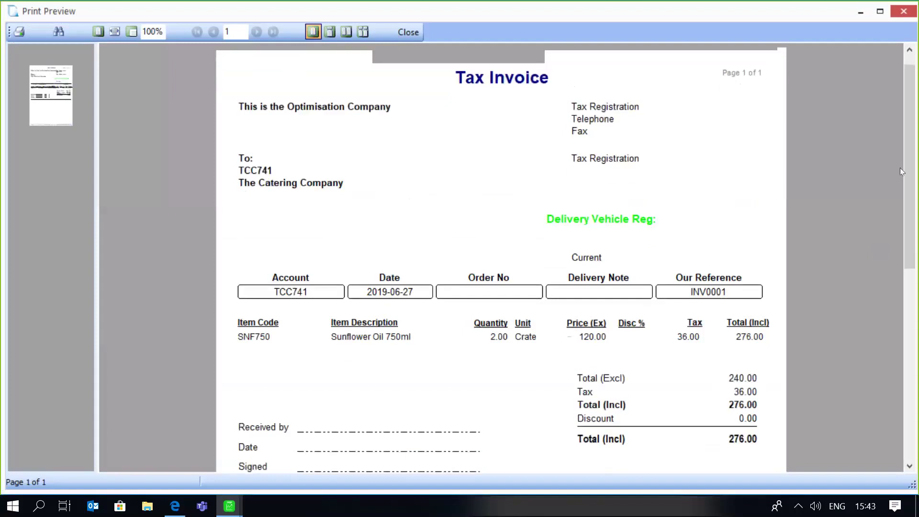
{"action": "left_click", "coordinate": [402, 32]}
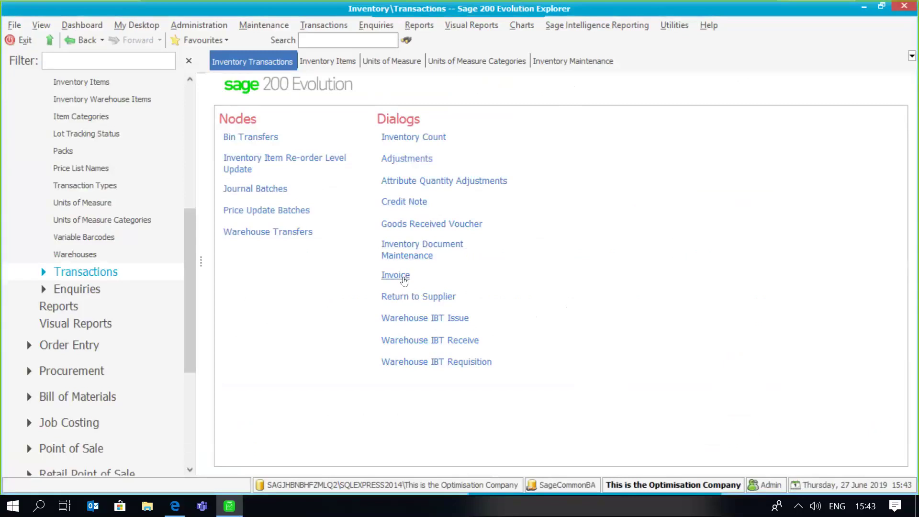
Start another new inventory invoice for customer Richardson Canteen Services
{"action": "left_click", "coordinate": [404, 281]}
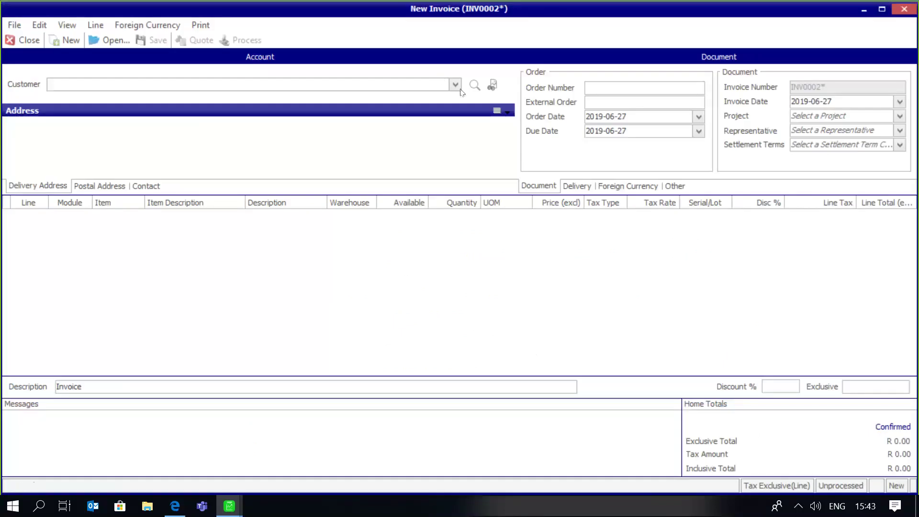
{"action": "left_click", "coordinate": [456, 85]}
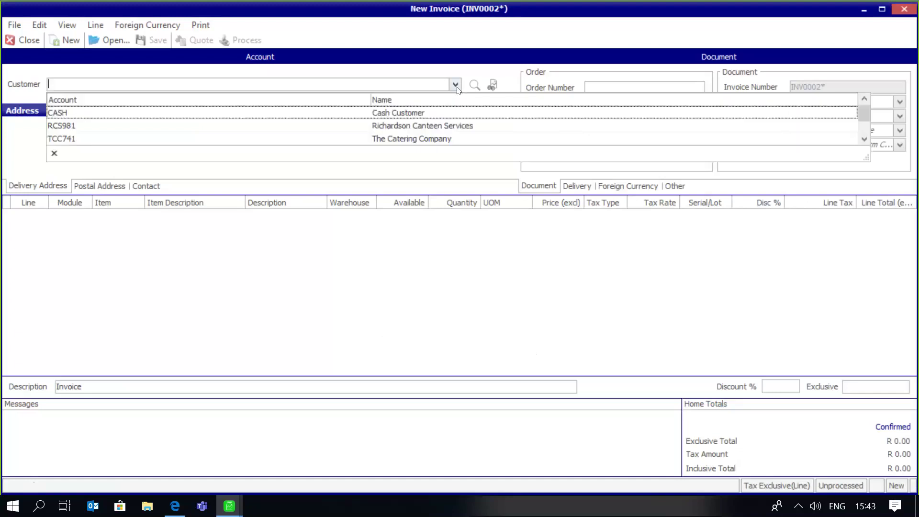
{"action": "left_click", "coordinate": [400, 125]}
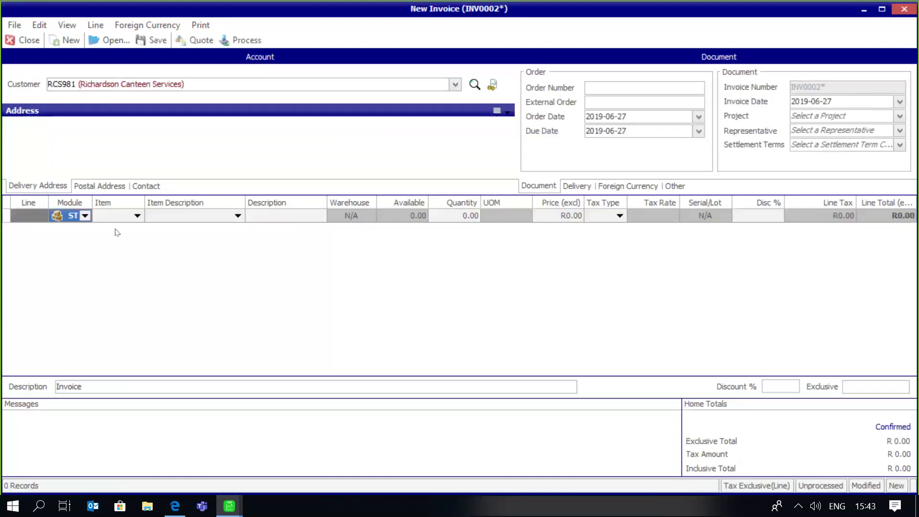
Add item SNF750 to the first line of the Richardson Canteen Services invoice with a quantity of 3
{"action": "left_click", "coordinate": [117, 216]}
{"action": "type", "text": "SNF750"}
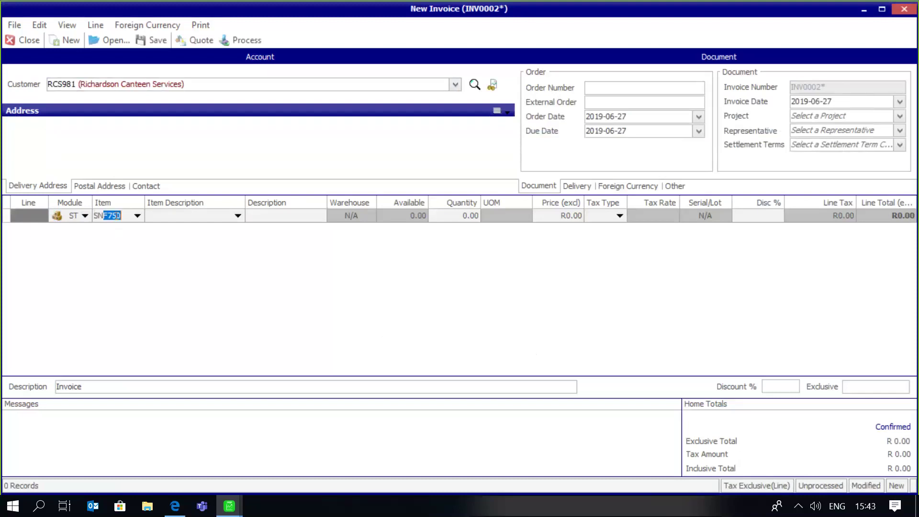
{"action": "key", "text": "Tab"}
{"action": "key", "text": "Tab"}
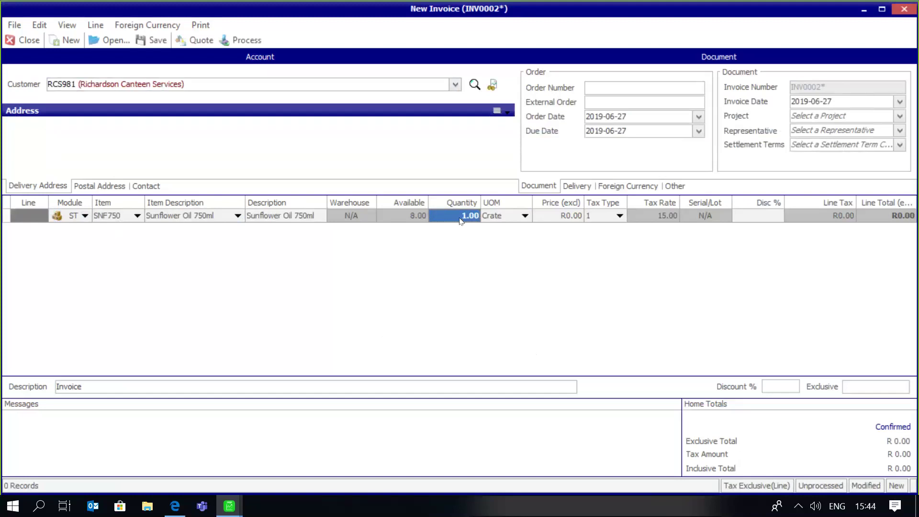
{"action": "type", "text": "3"}
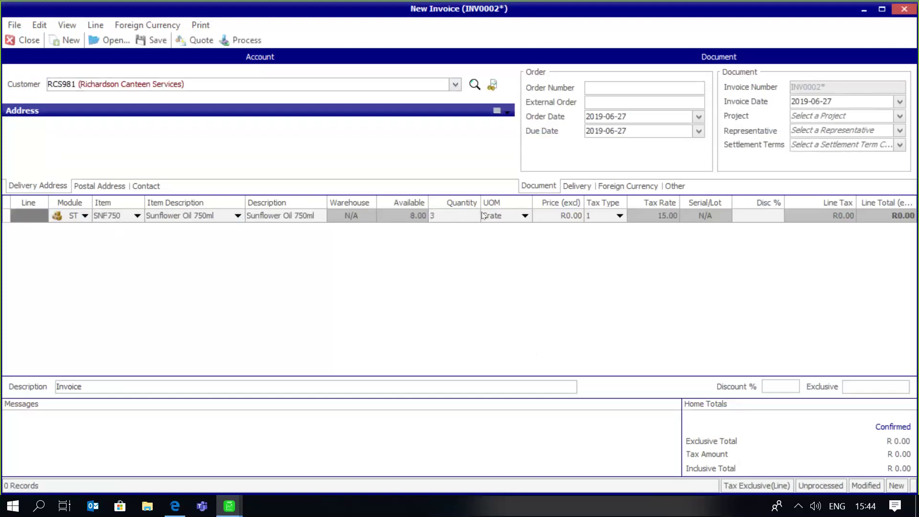
Change the line's unit of measure to 750ml, set the exclusive price to 40 and complete the line
{"action": "left_click", "coordinate": [525, 215]}
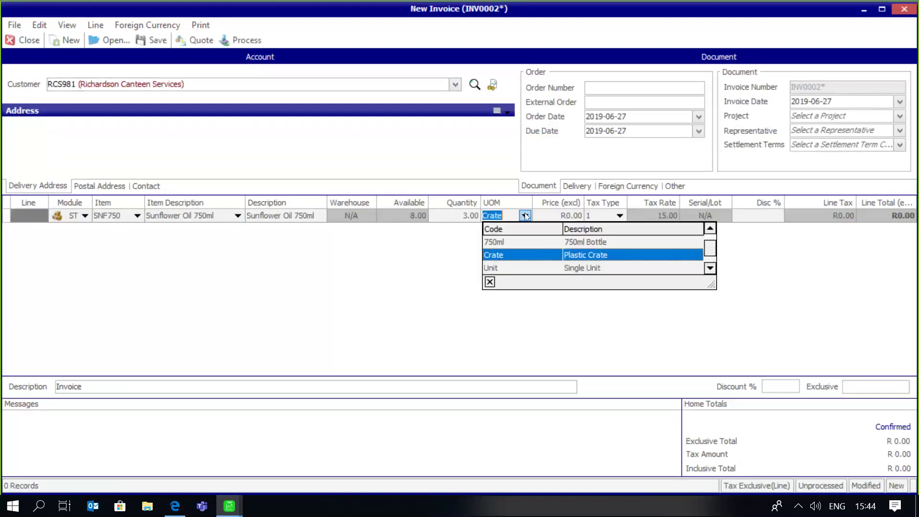
{"action": "left_click", "coordinate": [517, 247]}
{"action": "key", "text": "Tab"}
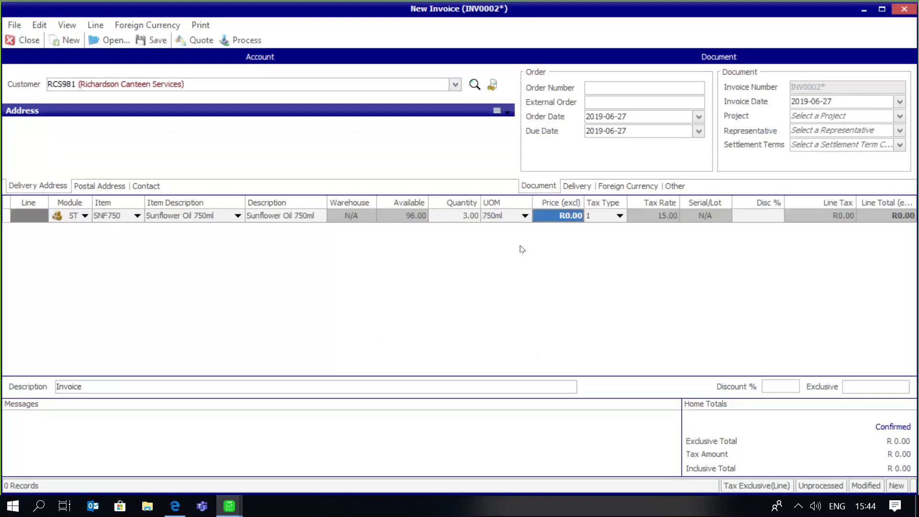
{"action": "type", "text": "4"}
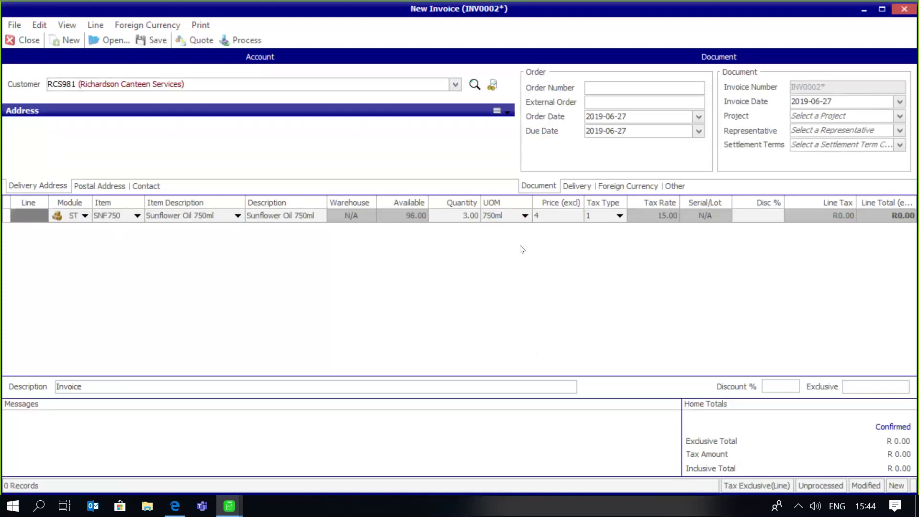
{"action": "type", "text": "0"}
{"action": "key", "text": "Tab"}
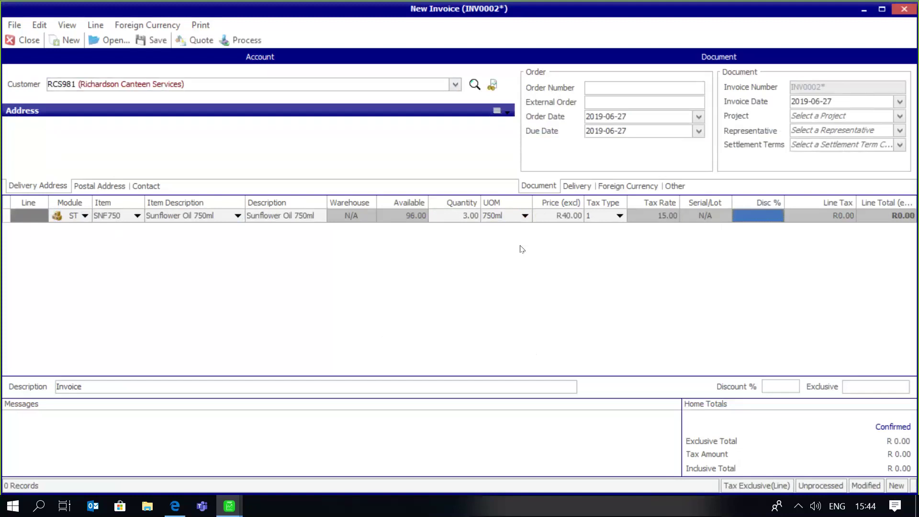
{"action": "key", "text": "Tab"}
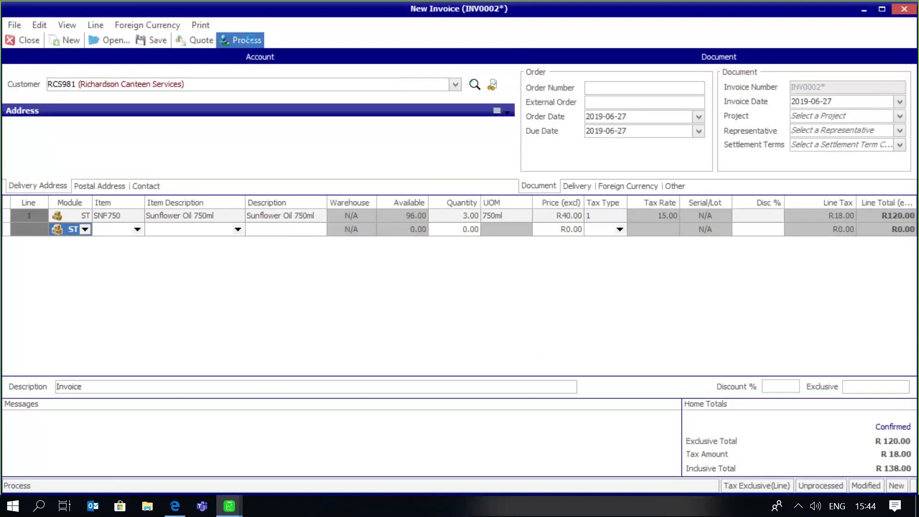
Process the Richardson Canteen Services invoice, preview its printed Tax Invoice, and close both the preview and the invoice window
{"action": "left_click", "coordinate": [254, 41]}
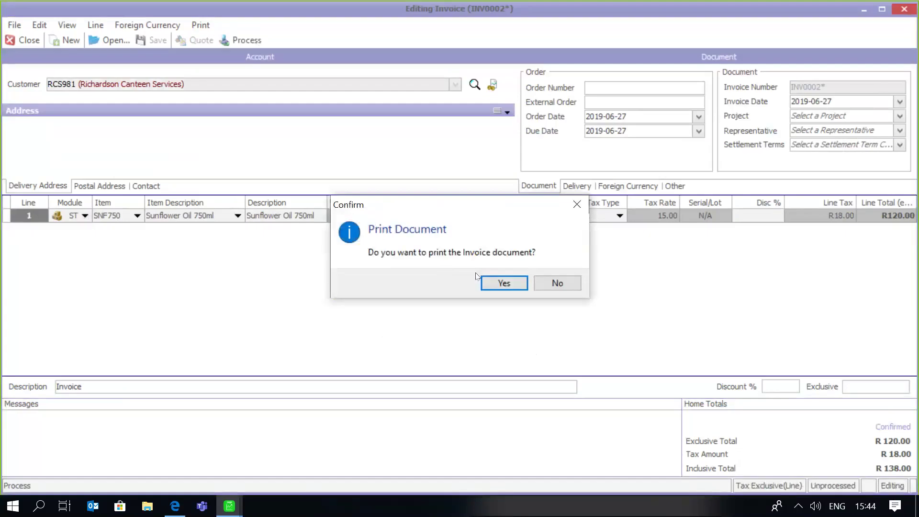
{"action": "left_click", "coordinate": [507, 282]}
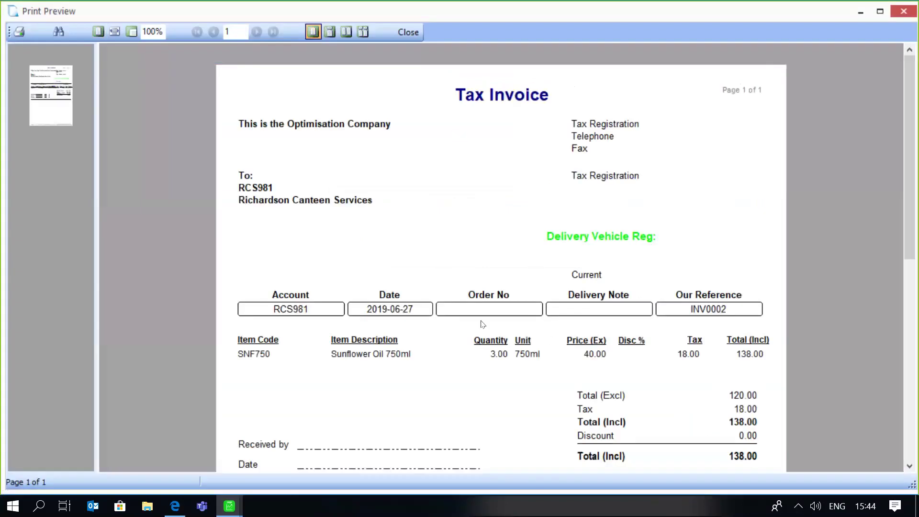
{"action": "left_click", "coordinate": [414, 38]}
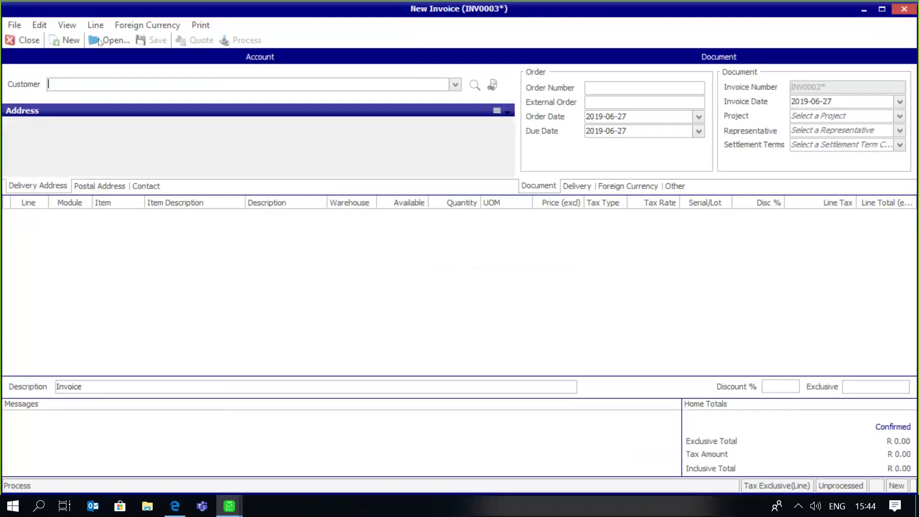
{"action": "left_click", "coordinate": [31, 39]}
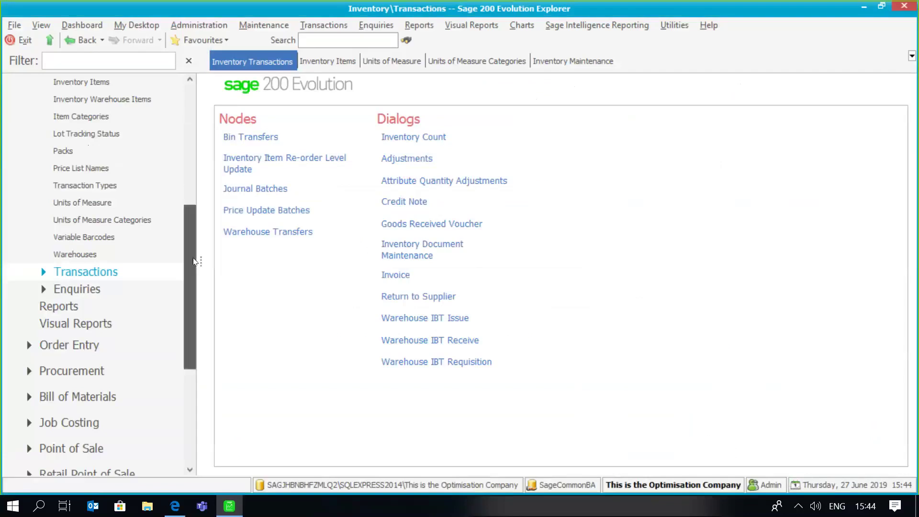
Open the Inventory Items list to check the sunflower oil's quantity on hand after the sales
{"action": "left_click_drag", "start_coordinate": [194, 261], "coordinate": [192, 218]}
{"action": "left_click", "coordinate": [82, 202]}
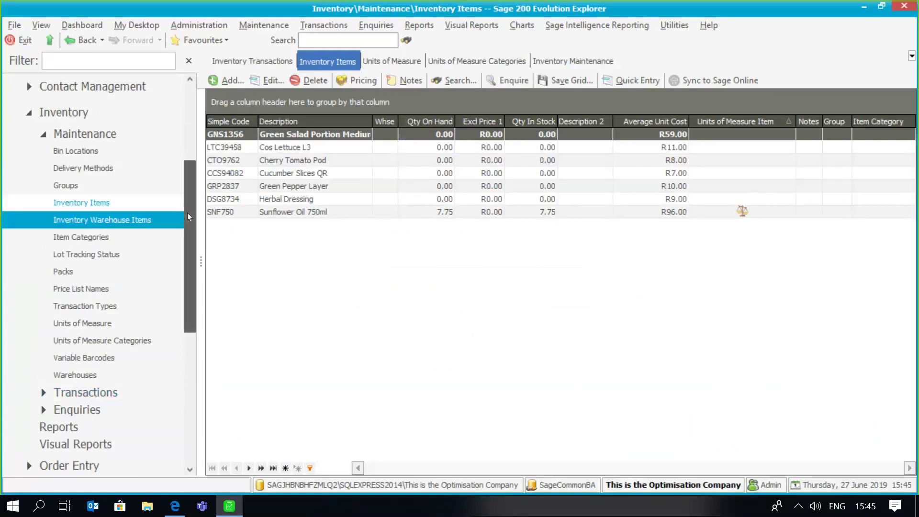
Create a new inventory count with the item range from SNF750 to SNF750, keeping the default count options
{"action": "left_click_drag", "start_coordinate": [188, 213], "coordinate": [185, 243]}
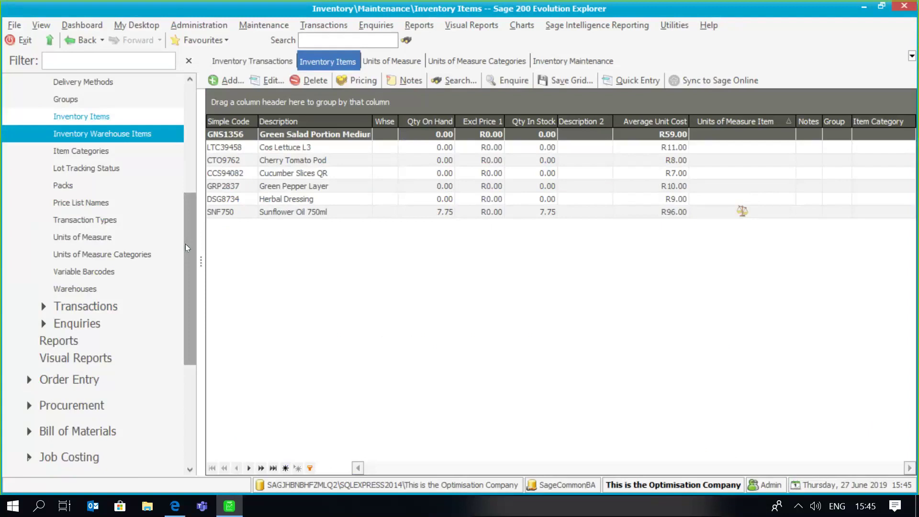
{"action": "left_click", "coordinate": [96, 305]}
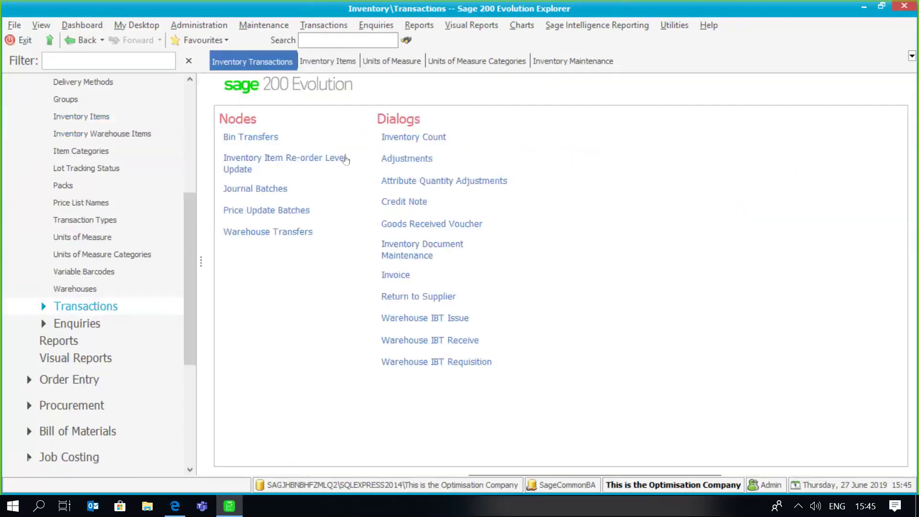
{"action": "left_click", "coordinate": [396, 139]}
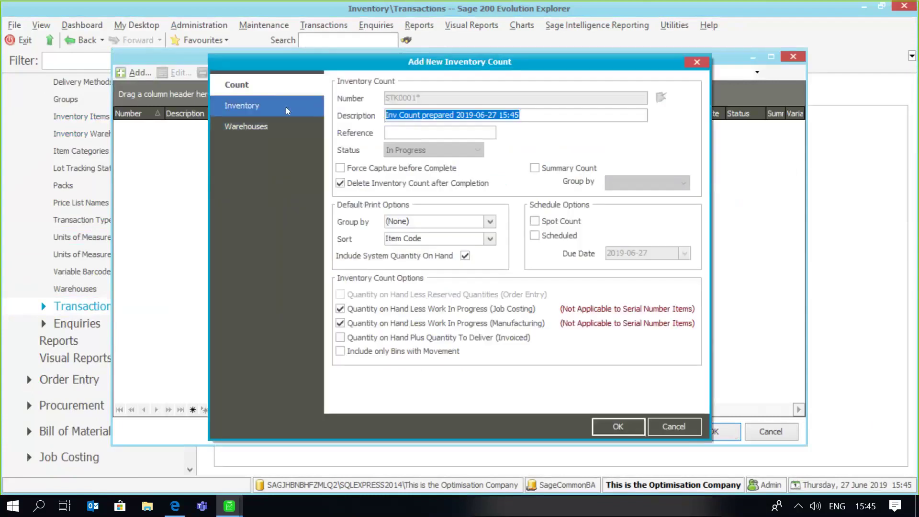
{"action": "left_click", "coordinate": [284, 109]}
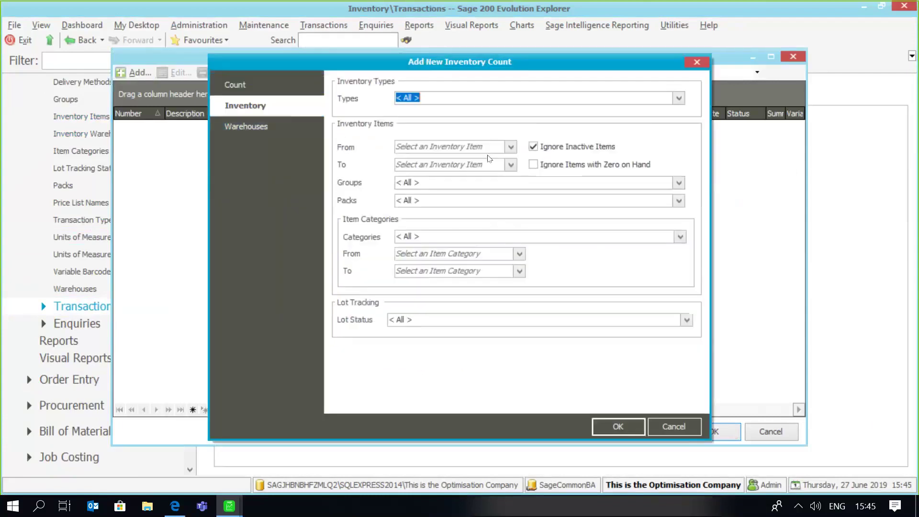
{"action": "left_click", "coordinate": [510, 147]}
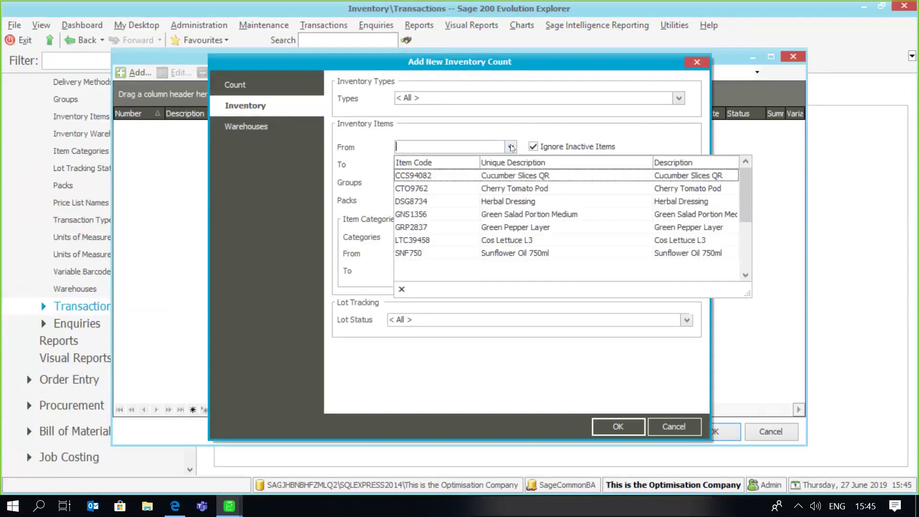
{"action": "left_click", "coordinate": [482, 248]}
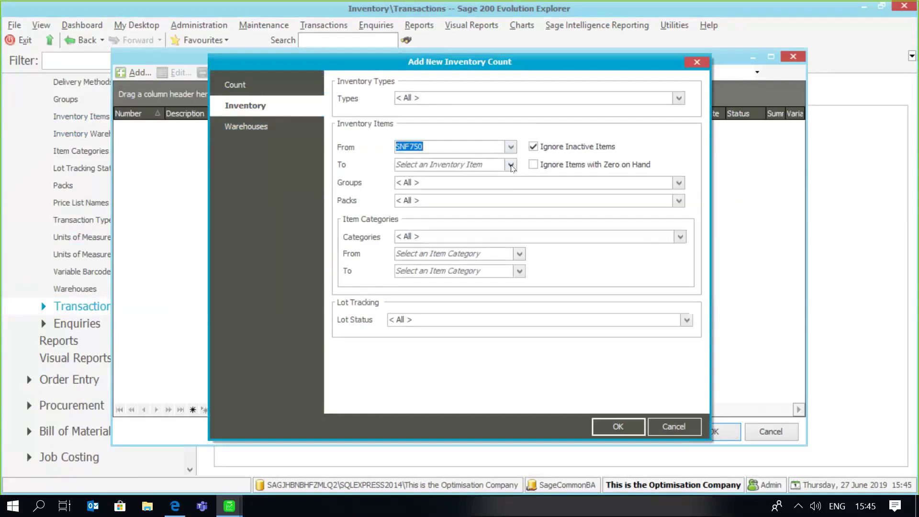
{"action": "left_click", "coordinate": [511, 166]}
{"action": "left_click", "coordinate": [479, 309]}
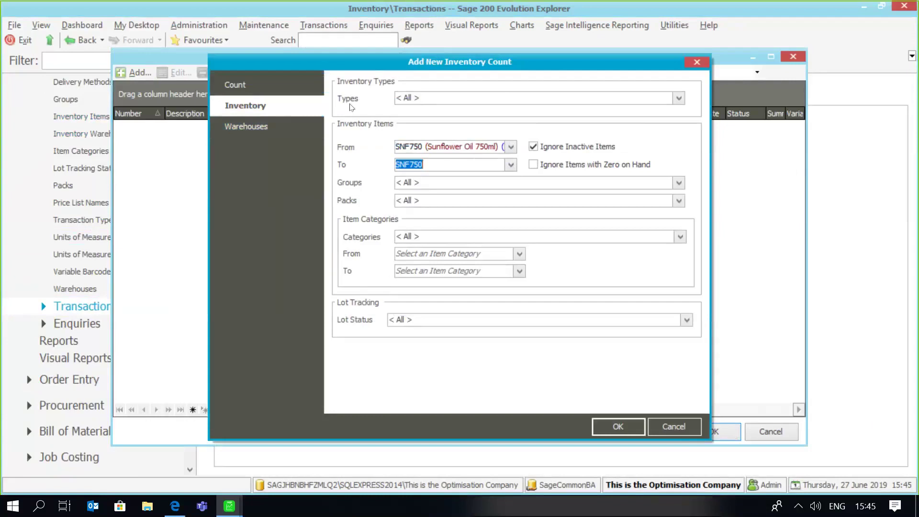
{"action": "left_click", "coordinate": [251, 85]}
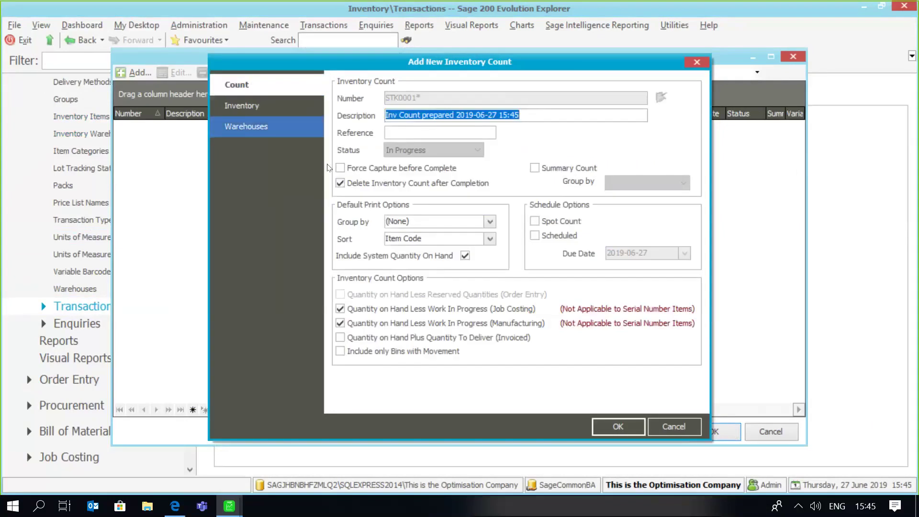
{"action": "left_click", "coordinate": [604, 427]}
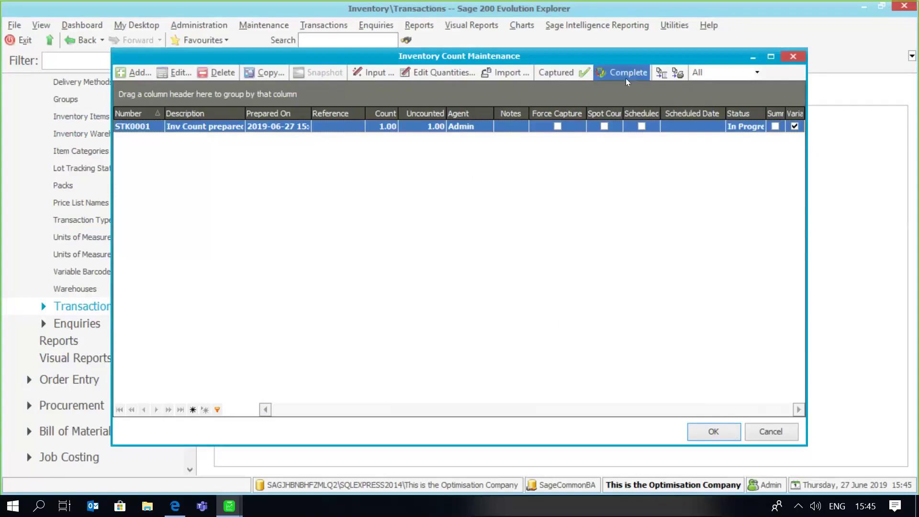
Preview the Inventory Count report for SNF750 with units of measure included, and close the preview and report options
{"action": "left_click", "coordinate": [662, 74]}
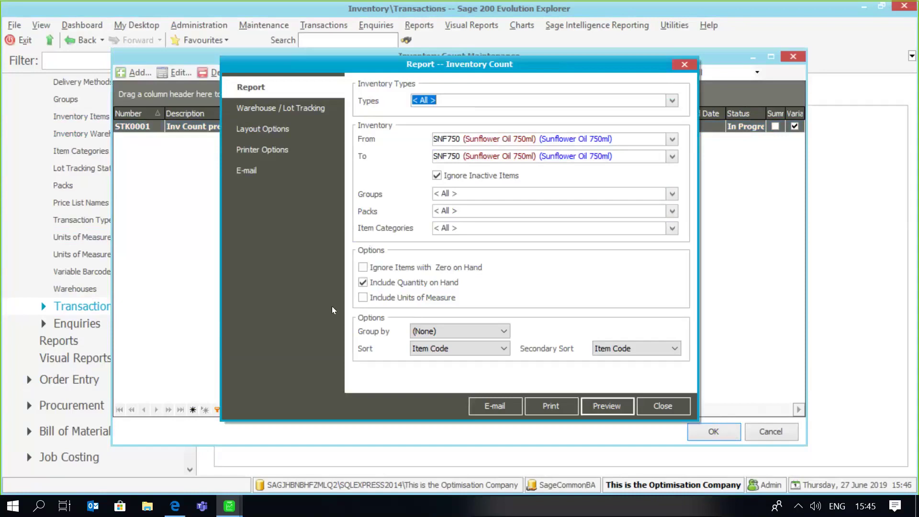
{"action": "left_click", "coordinate": [365, 299]}
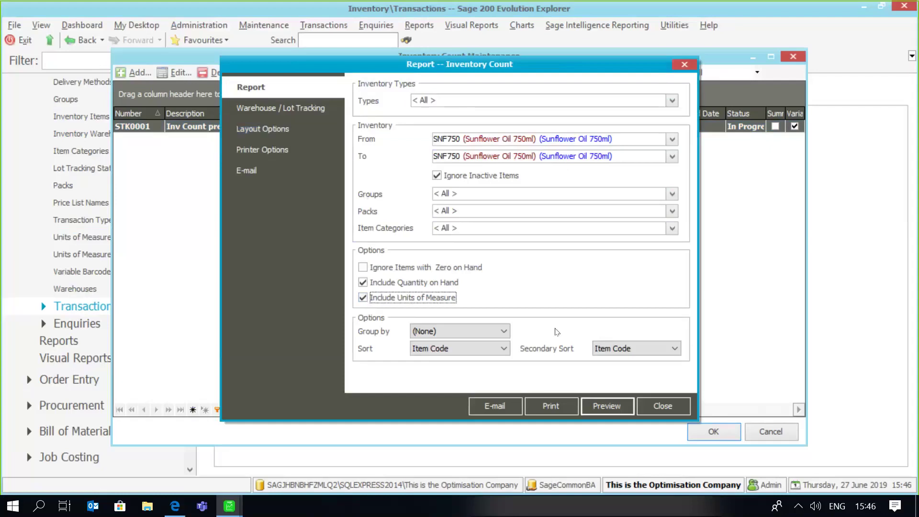
{"action": "left_click", "coordinate": [607, 406]}
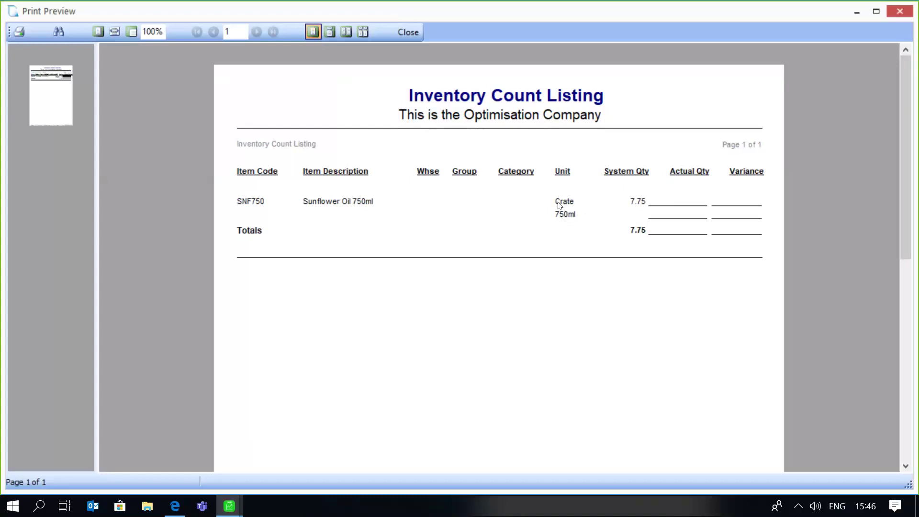
{"action": "left_click", "coordinate": [409, 37]}
{"action": "left_click", "coordinate": [644, 402]}
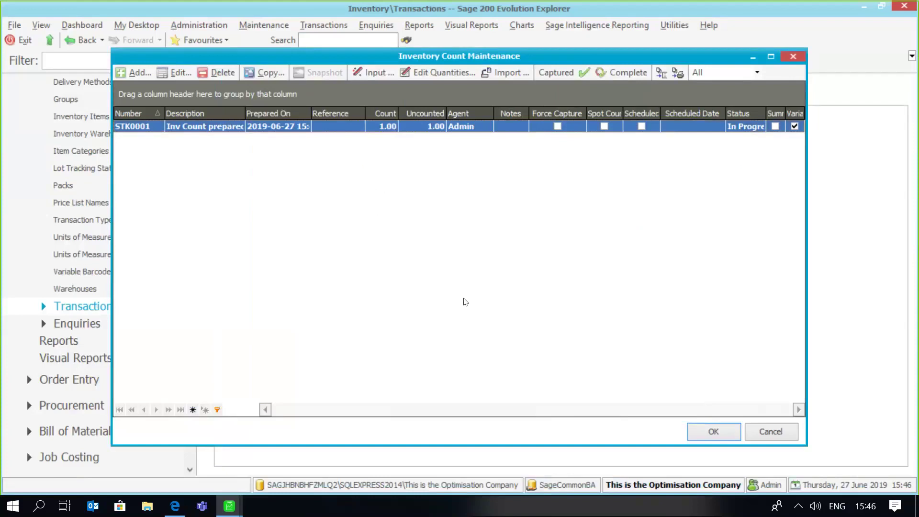
Enter counted quantities of 7 Crate and 8 750ml units for the sunflower oil in count STK0001 and save the count
{"action": "left_click", "coordinate": [456, 74]}
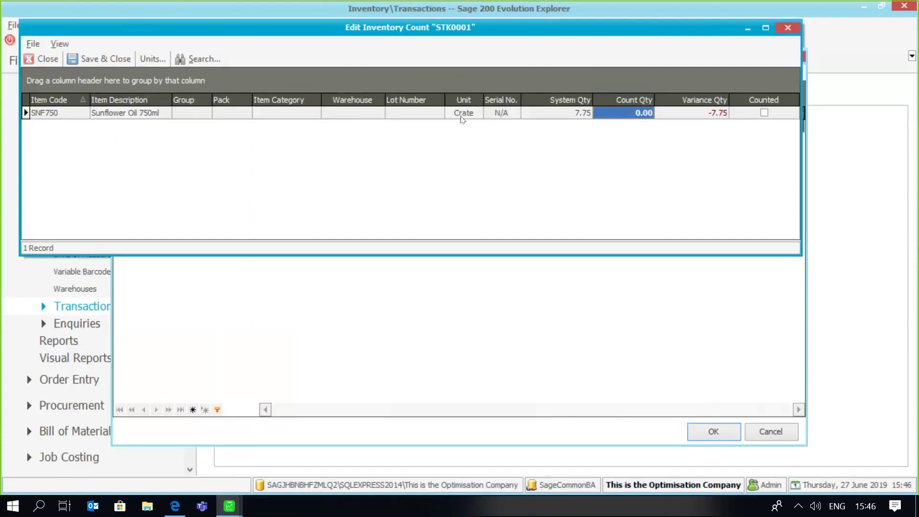
{"action": "left_click", "coordinate": [154, 59]}
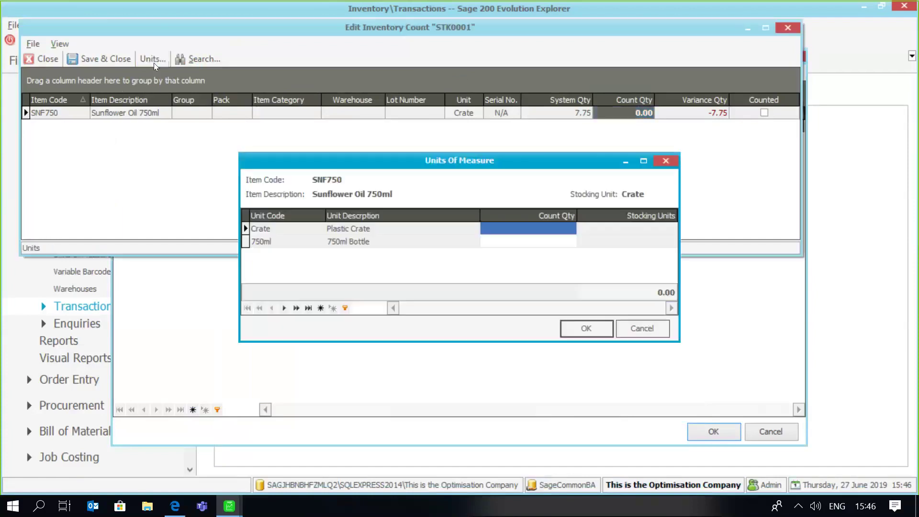
{"action": "type", "text": "7"}
{"action": "left_click", "coordinate": [556, 241]}
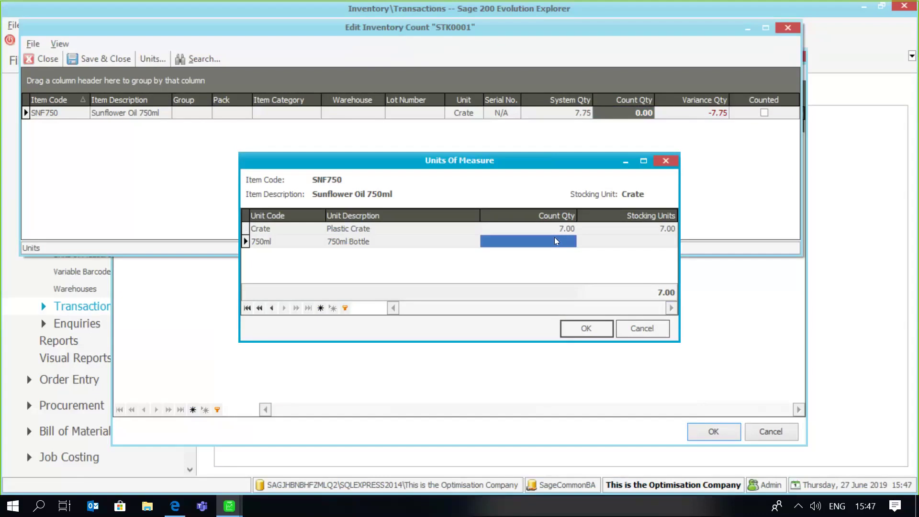
{"action": "type", "text": "8"}
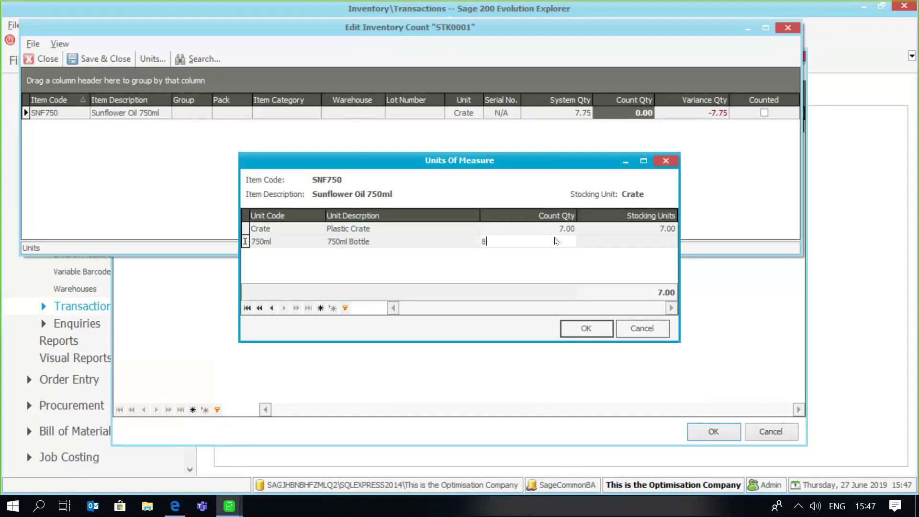
{"action": "key", "text": "Tab"}
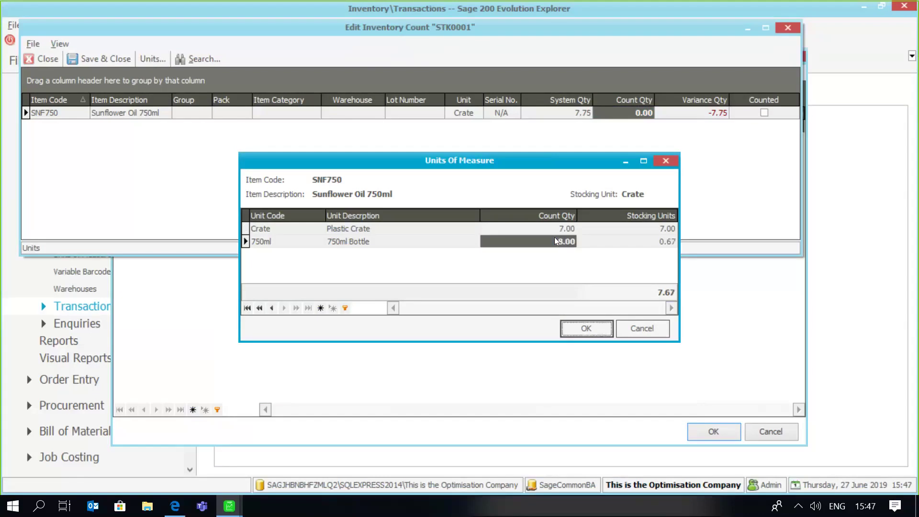
{"action": "left_click", "coordinate": [594, 328]}
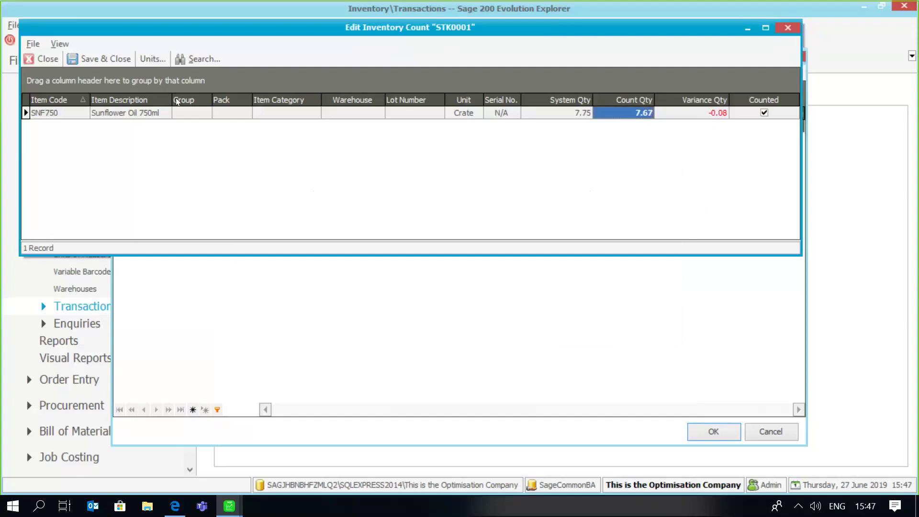
{"action": "left_click", "coordinate": [120, 64]}
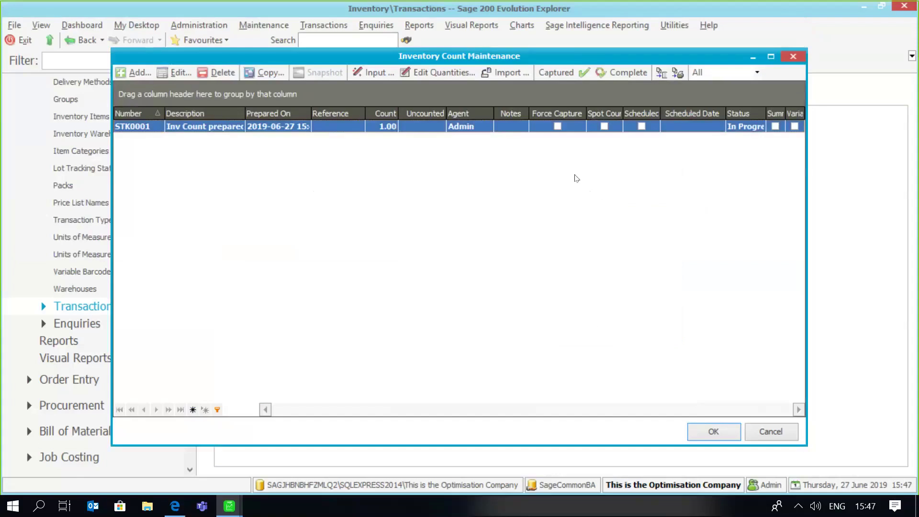
Begin completing count STK0001 despite open journal batches and preview its variance report with units of measure included, closing the report
{"action": "left_click", "coordinate": [629, 72]}
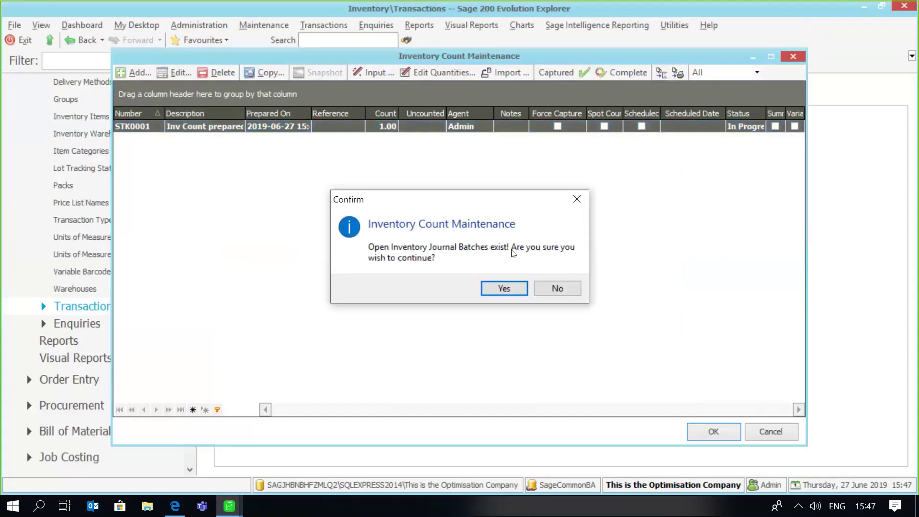
{"action": "left_click", "coordinate": [502, 289]}
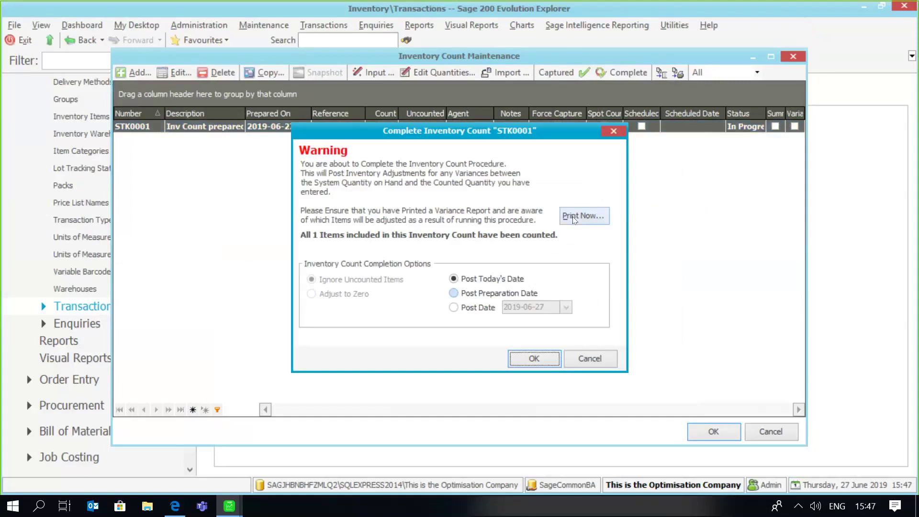
{"action": "left_click", "coordinate": [576, 219]}
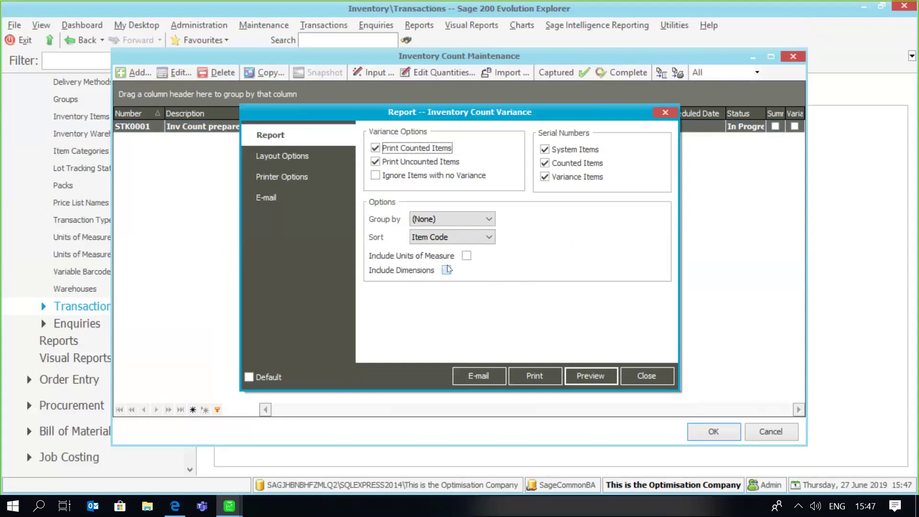
{"action": "left_click", "coordinate": [466, 256]}
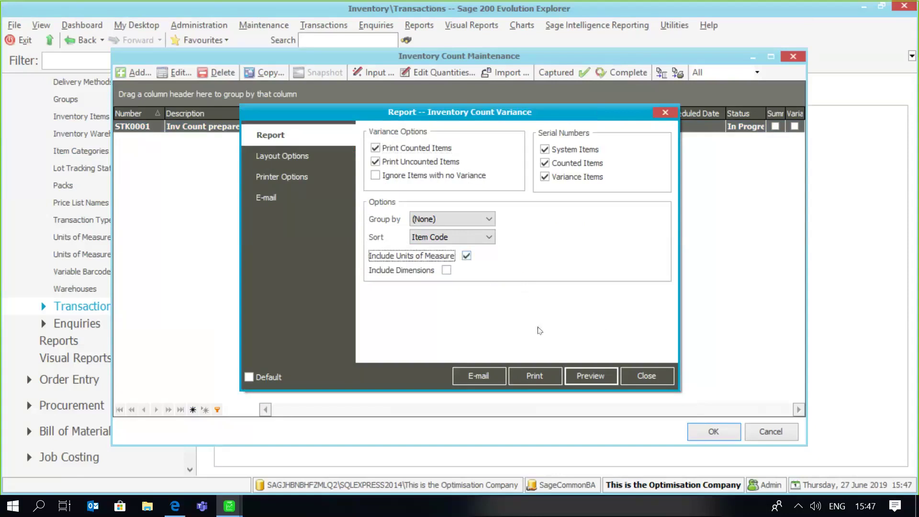
{"action": "left_click", "coordinate": [591, 375]}
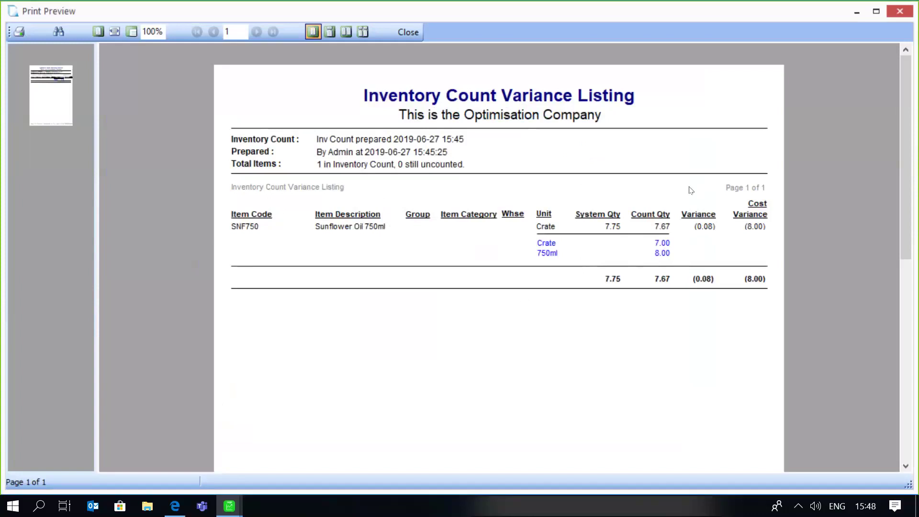
{"action": "left_click", "coordinate": [408, 32]}
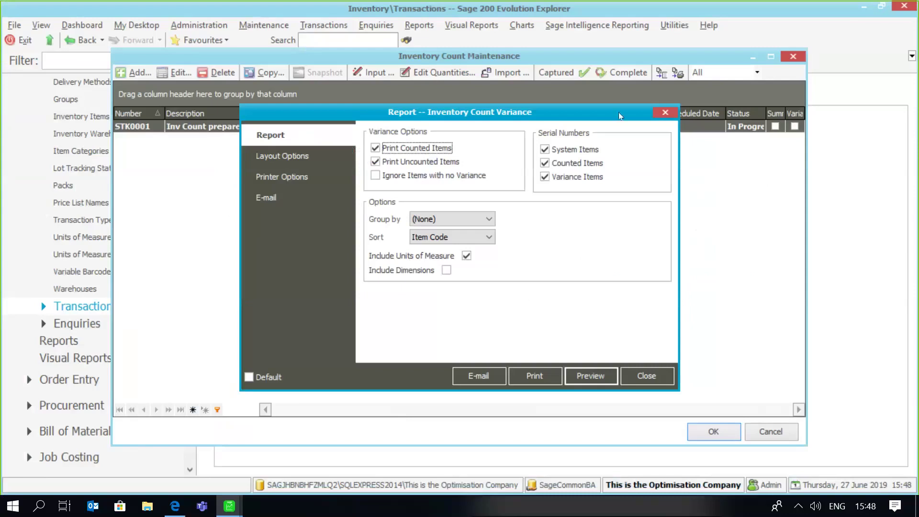
{"action": "left_click", "coordinate": [649, 373]}
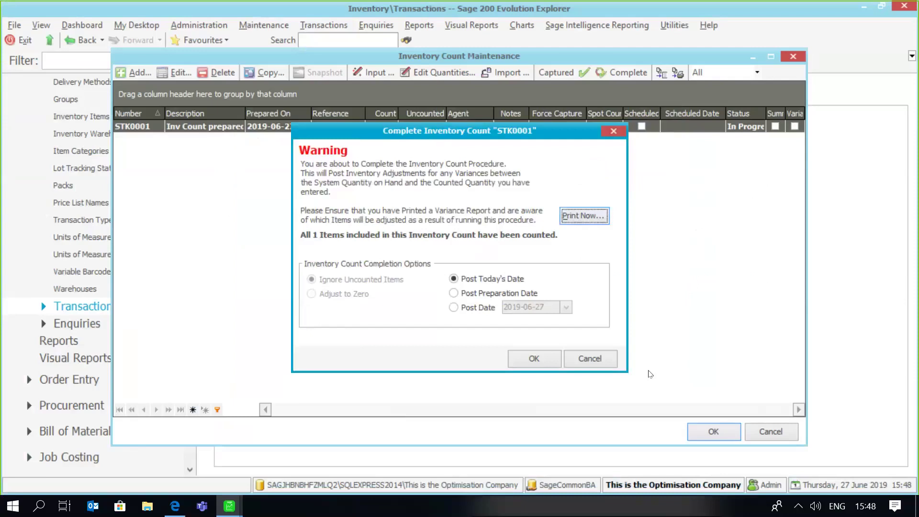
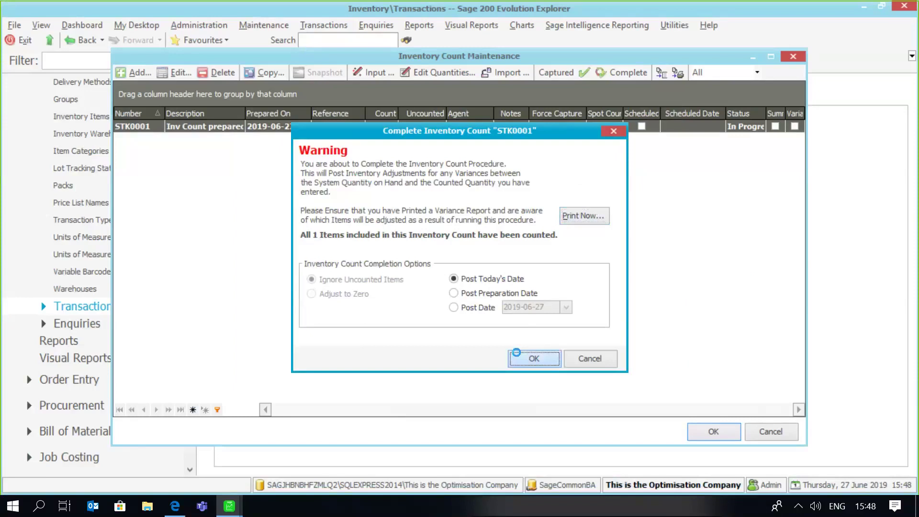
Complete inventory count STK0001 posting on today's date, decline viewing the log file, and close the count maintenance window
{"action": "left_click", "coordinate": [520, 288]}
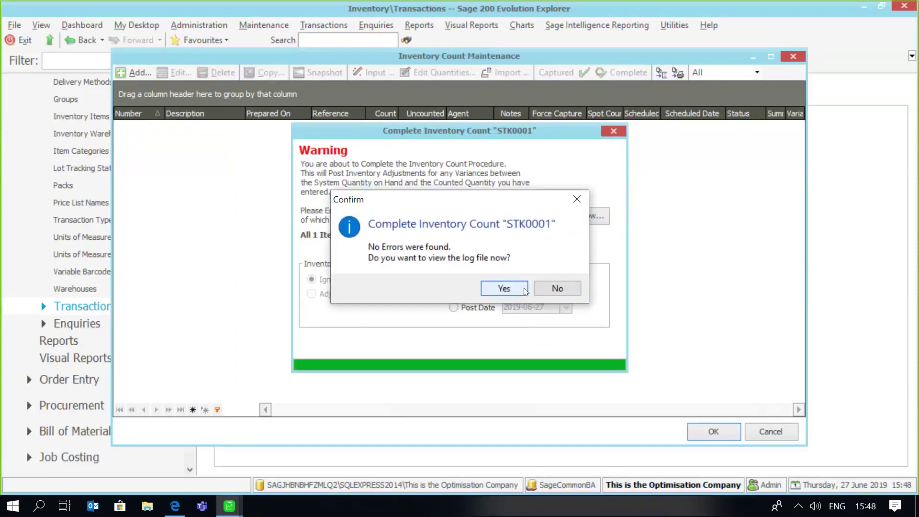
{"action": "left_click", "coordinate": [558, 290]}
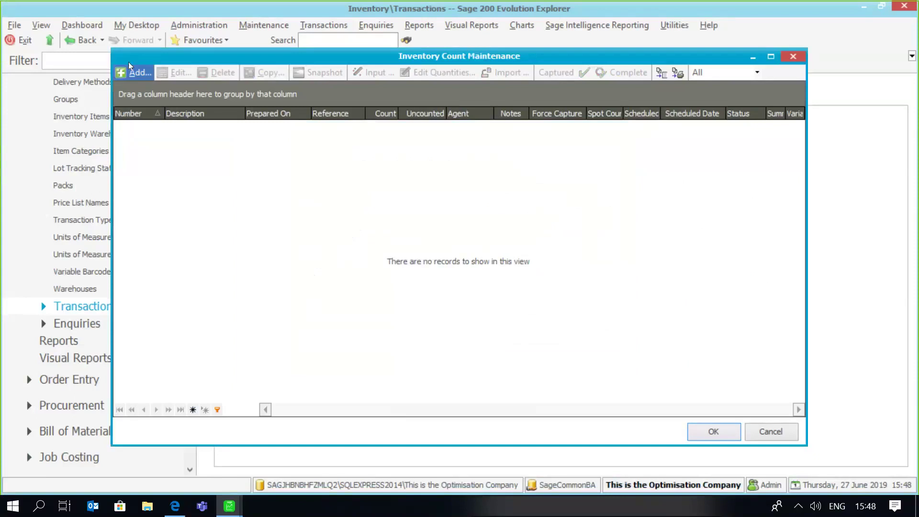
{"action": "left_click", "coordinate": [771, 432]}
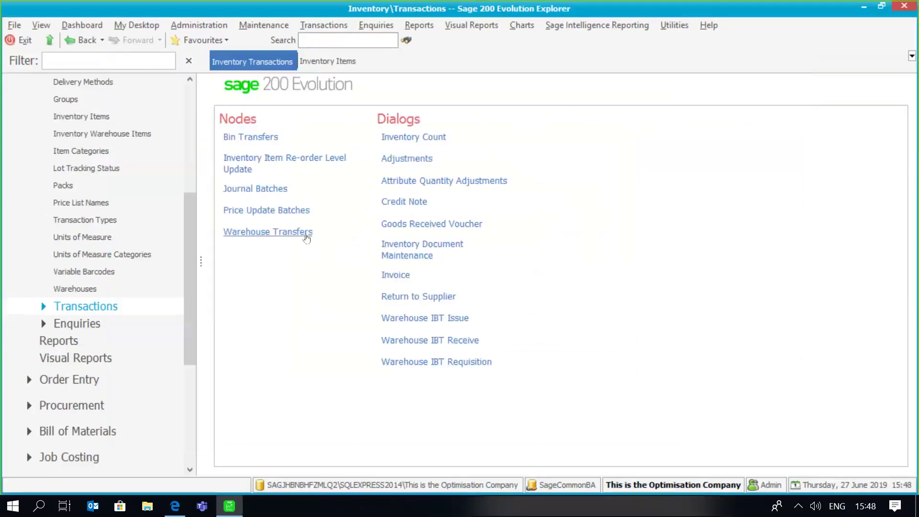
View the inventory Transaction History for item SNF750 and widen the Qty Out column to read the quantities
{"action": "left_click", "coordinate": [104, 325]}
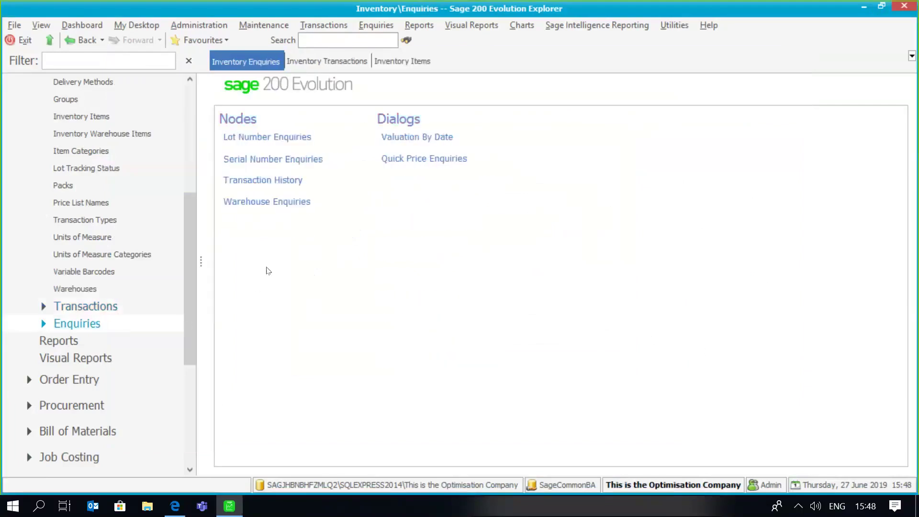
{"action": "left_click", "coordinate": [290, 180]}
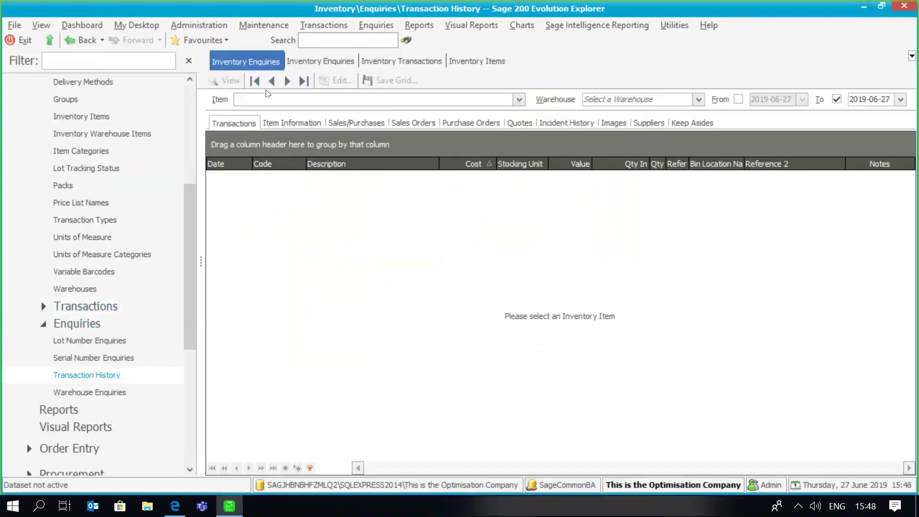
{"action": "type", "text": "SN"}
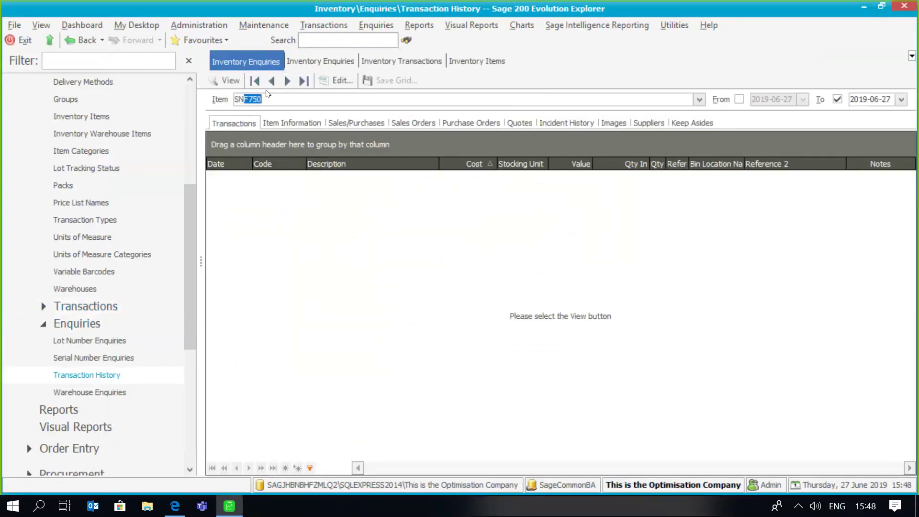
{"action": "type", "text": "F"}
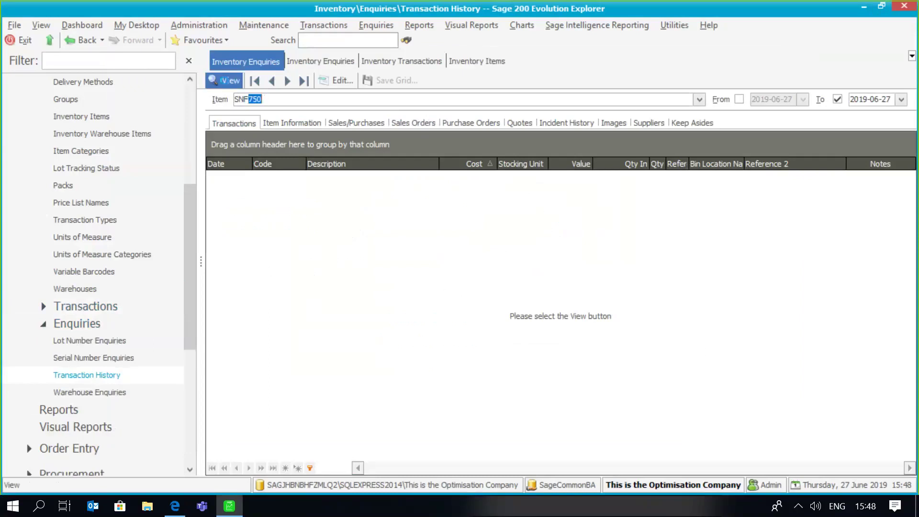
{"action": "left_click", "coordinate": [229, 82]}
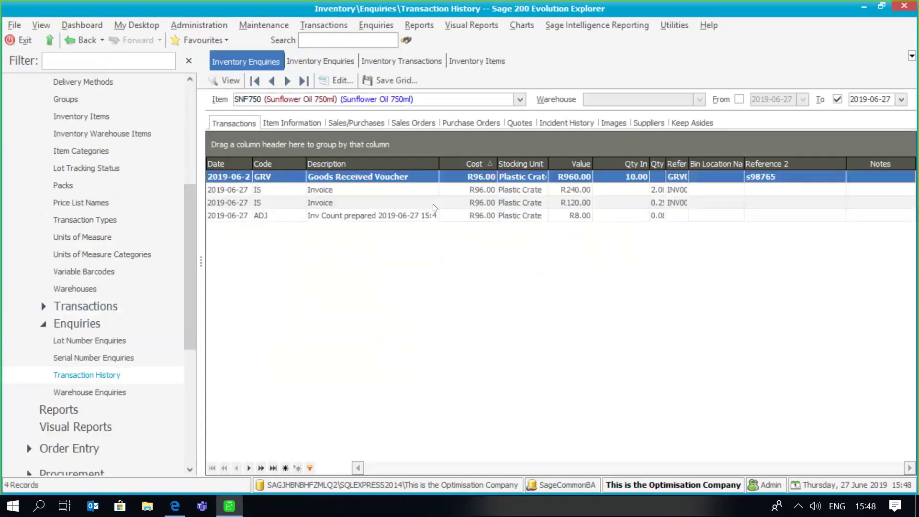
{"action": "left_click_drag", "start_coordinate": [665, 164], "coordinate": [762, 164]}
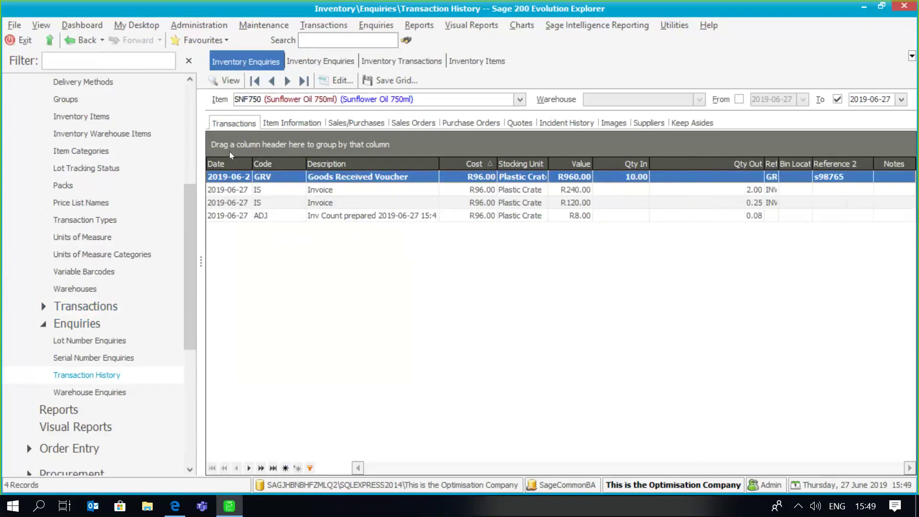
Open the Crate unit of measure to review its conversion factor to 750ml, and close it without changes
{"action": "left_click", "coordinate": [86, 168]}
{"action": "left_click_drag", "start_coordinate": [188, 211], "coordinate": [188, 240]}
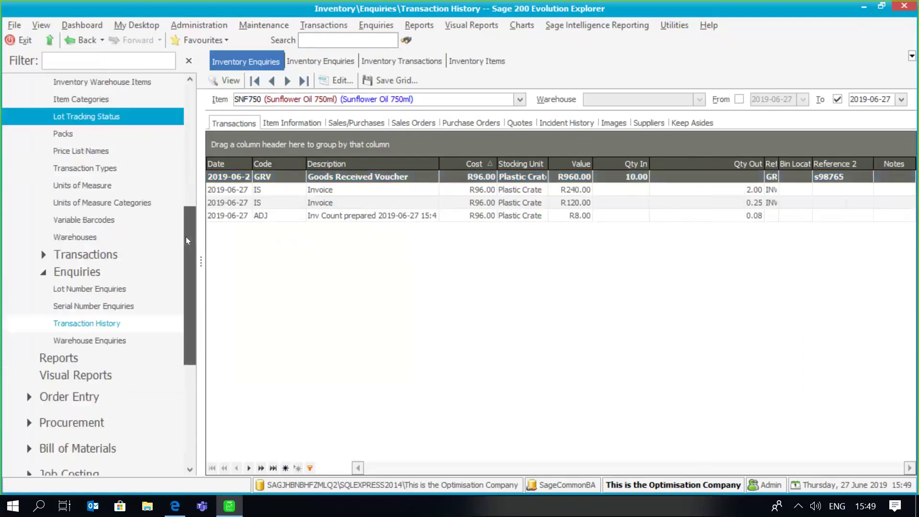
{"action": "left_click", "coordinate": [123, 191]}
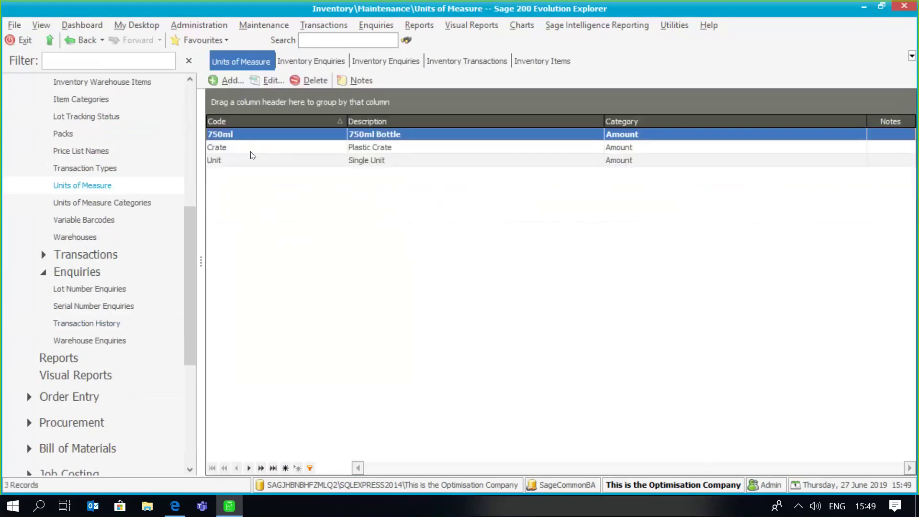
{"action": "left_click", "coordinate": [252, 147]}
{"action": "left_click", "coordinate": [270, 82]}
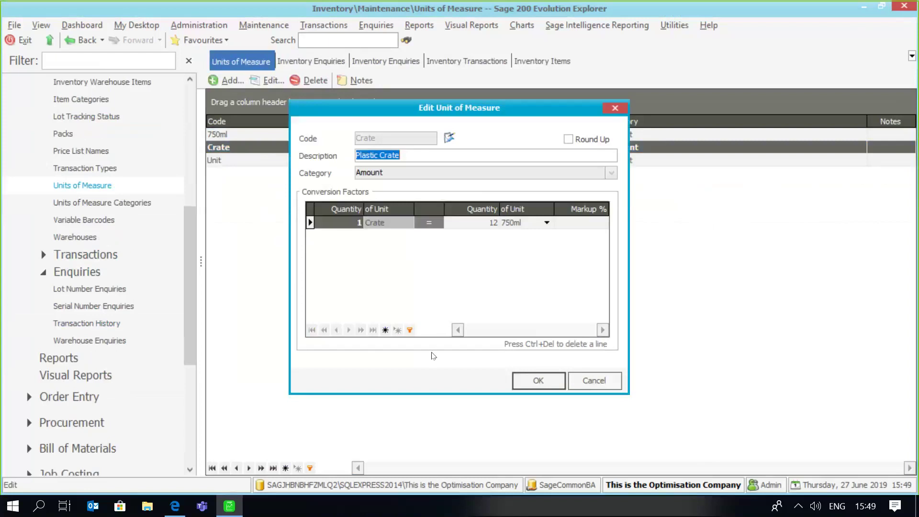
{"action": "left_click", "coordinate": [594, 375]}
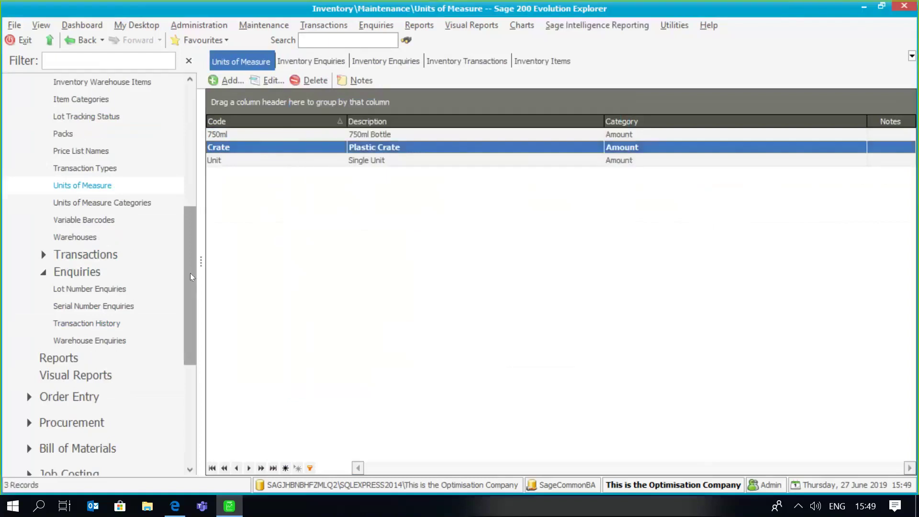
Review the stocking, purchase and sale units on the SNF750 inventory item and close it without changes
{"action": "left_click_drag", "start_coordinate": [190, 273], "coordinate": [189, 207]}
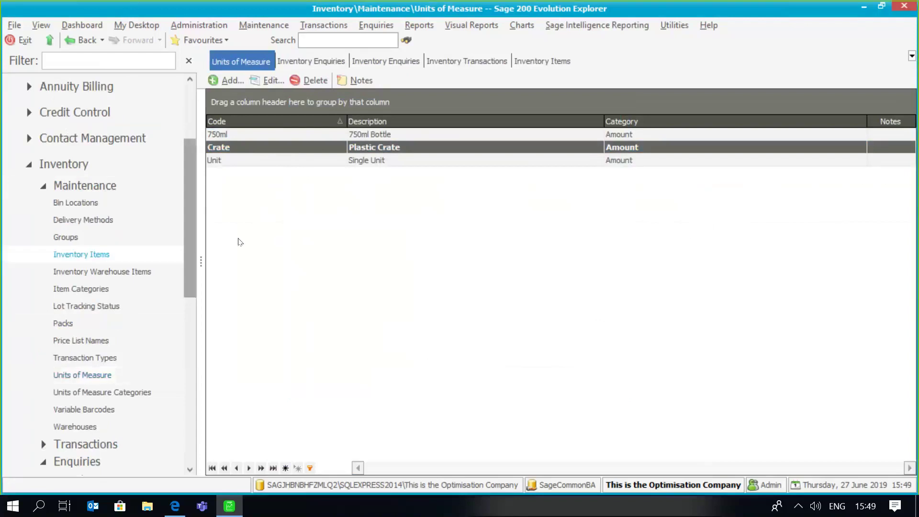
{"action": "left_click", "coordinate": [276, 213]}
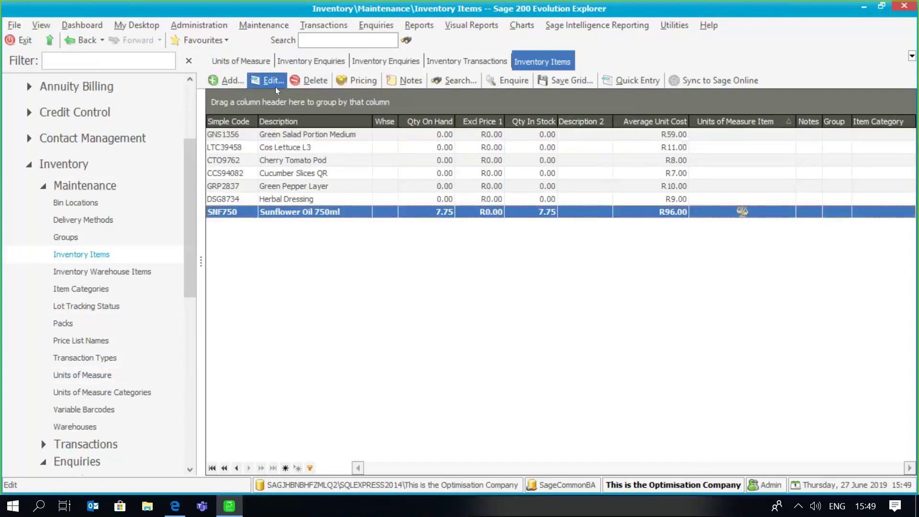
{"action": "left_click", "coordinate": [276, 87]}
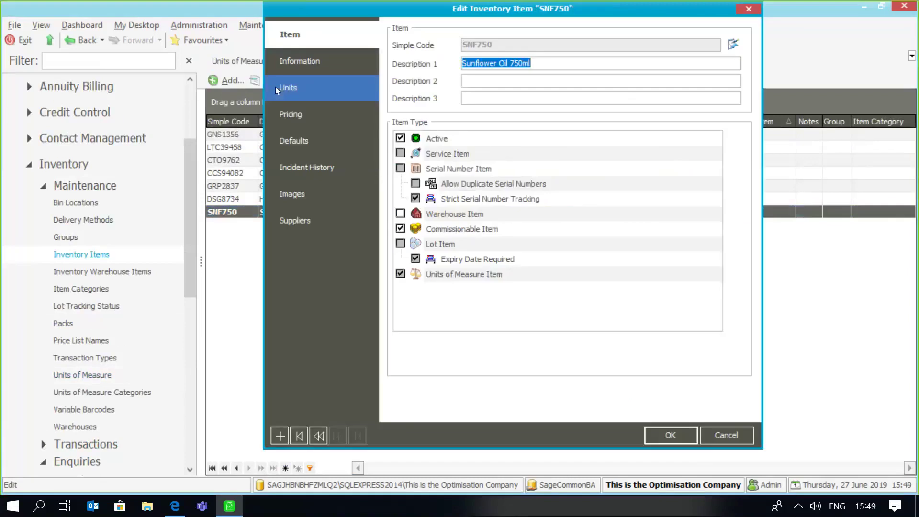
{"action": "left_click", "coordinate": [293, 89]}
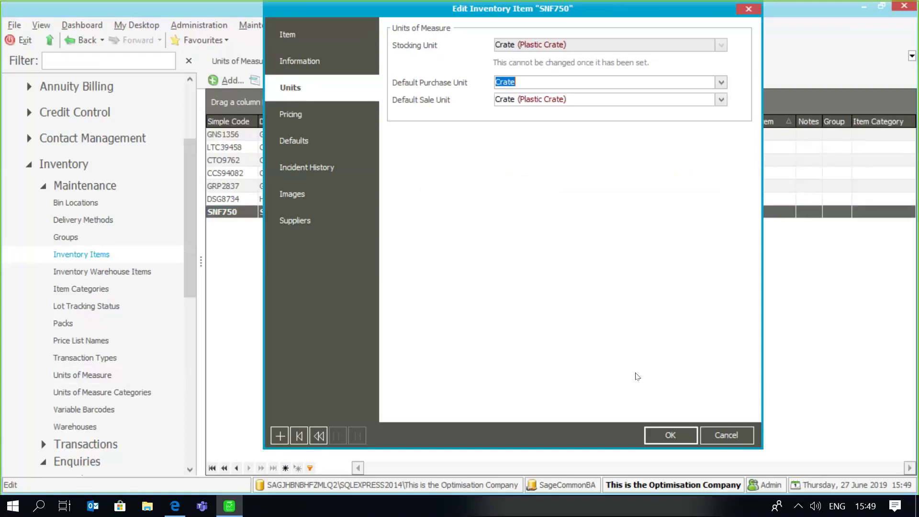
{"action": "left_click", "coordinate": [716, 429]}
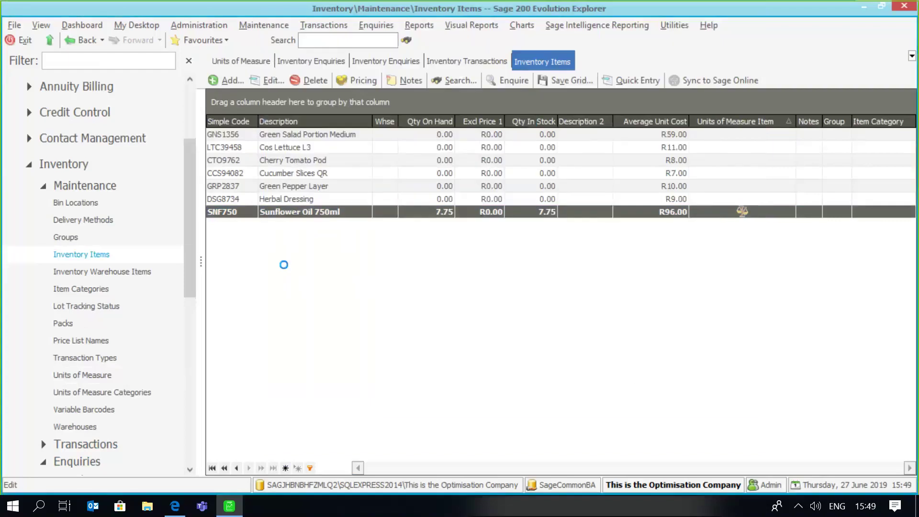
{"action": "left_click_drag", "start_coordinate": [193, 248], "coordinate": [194, 276]}
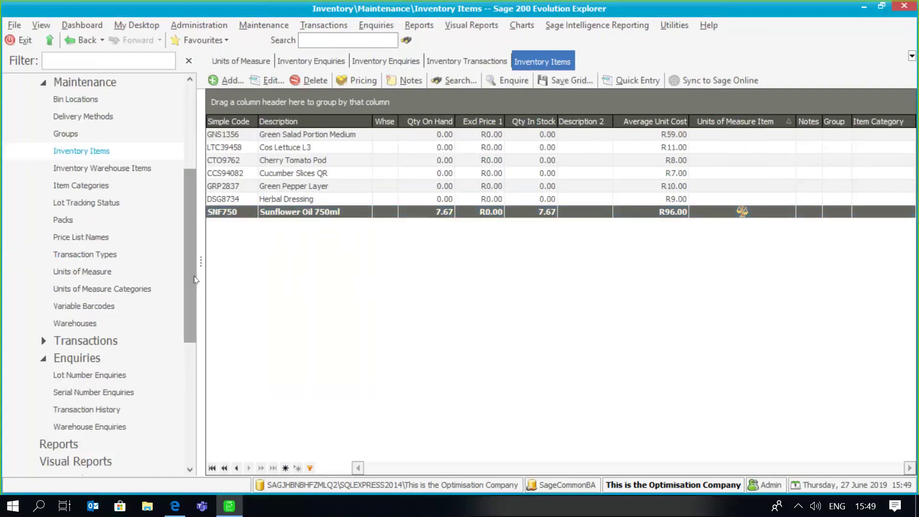